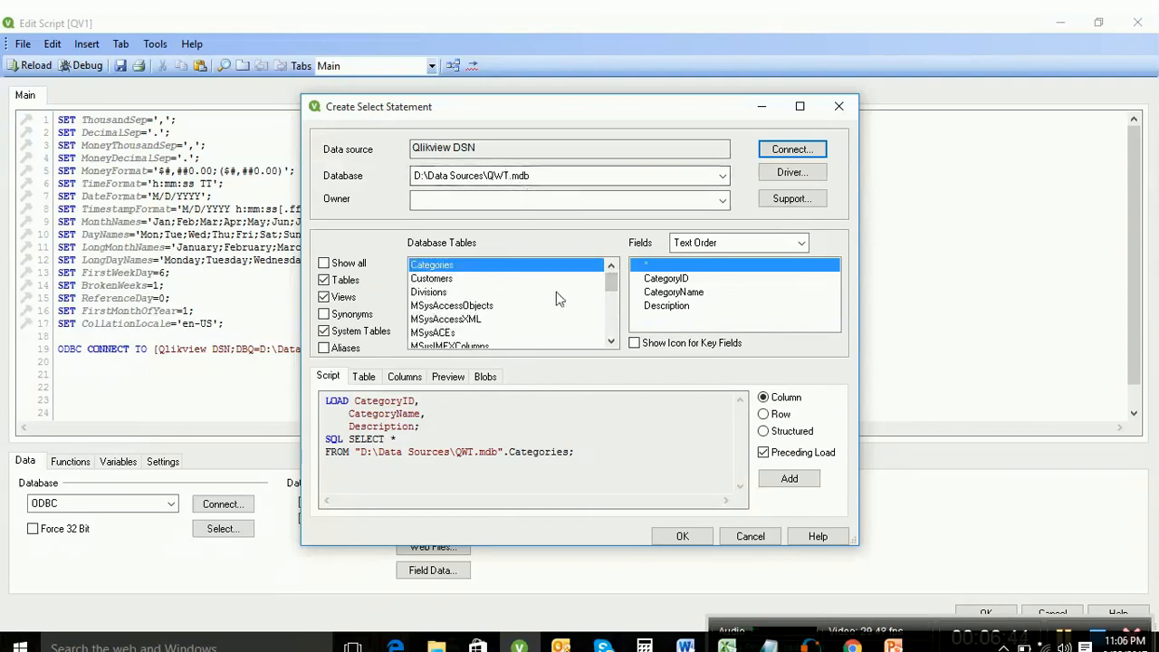
Step: Insert a plain SQL SELECT * from the Customers table, without a preceding LOAD
click(457, 280)
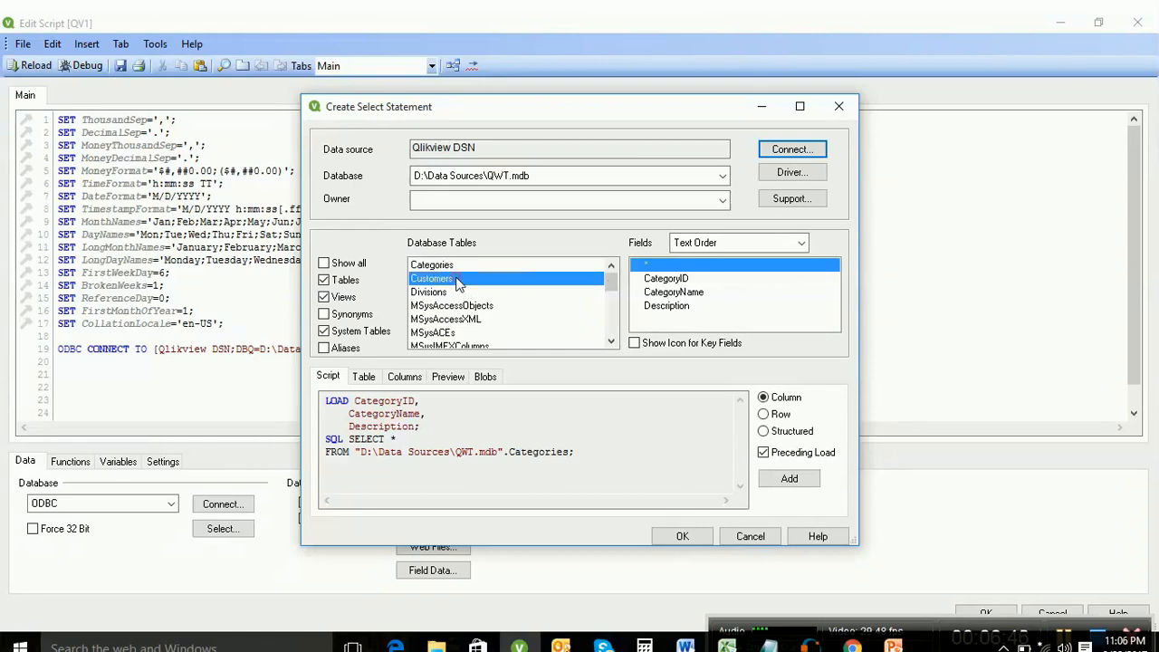
click(765, 455)
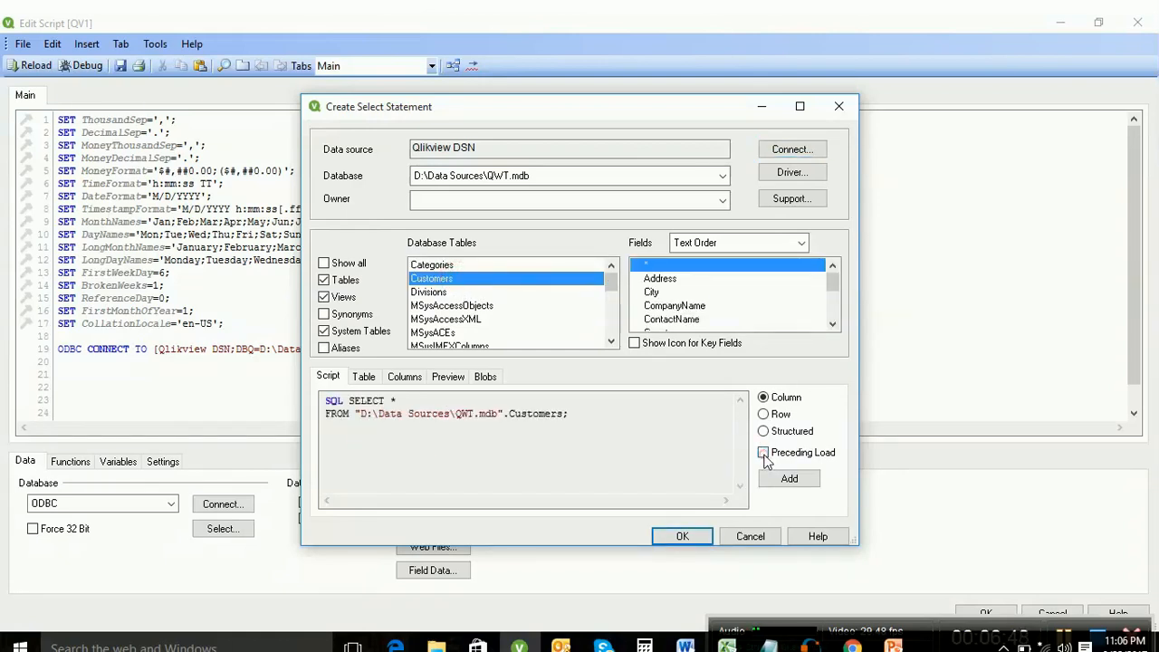
click(681, 534)
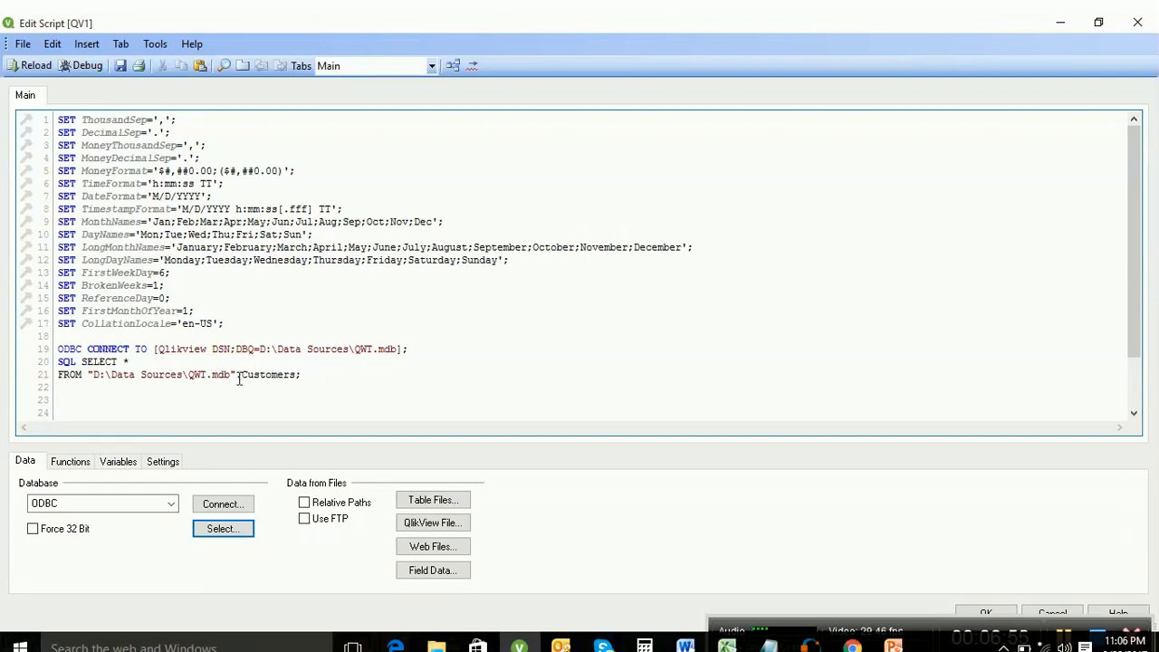
Step: Add a 'Customer:' table label on a new line above the SQL SELECT statement
click(60, 361)
key(Return)
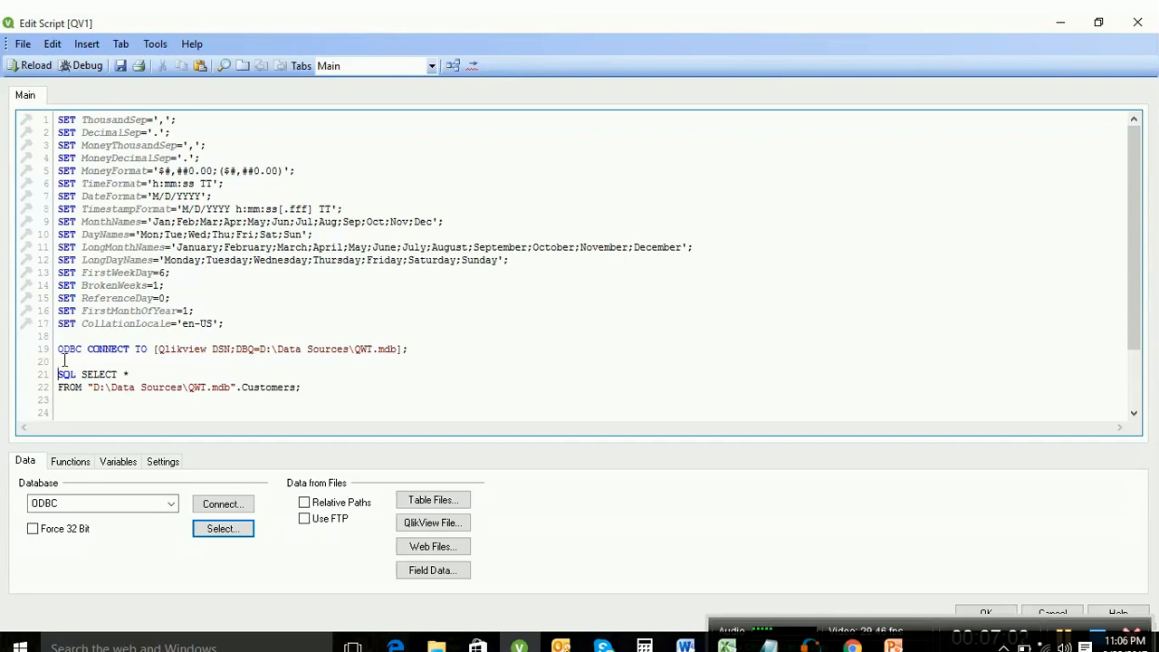
key(Return)
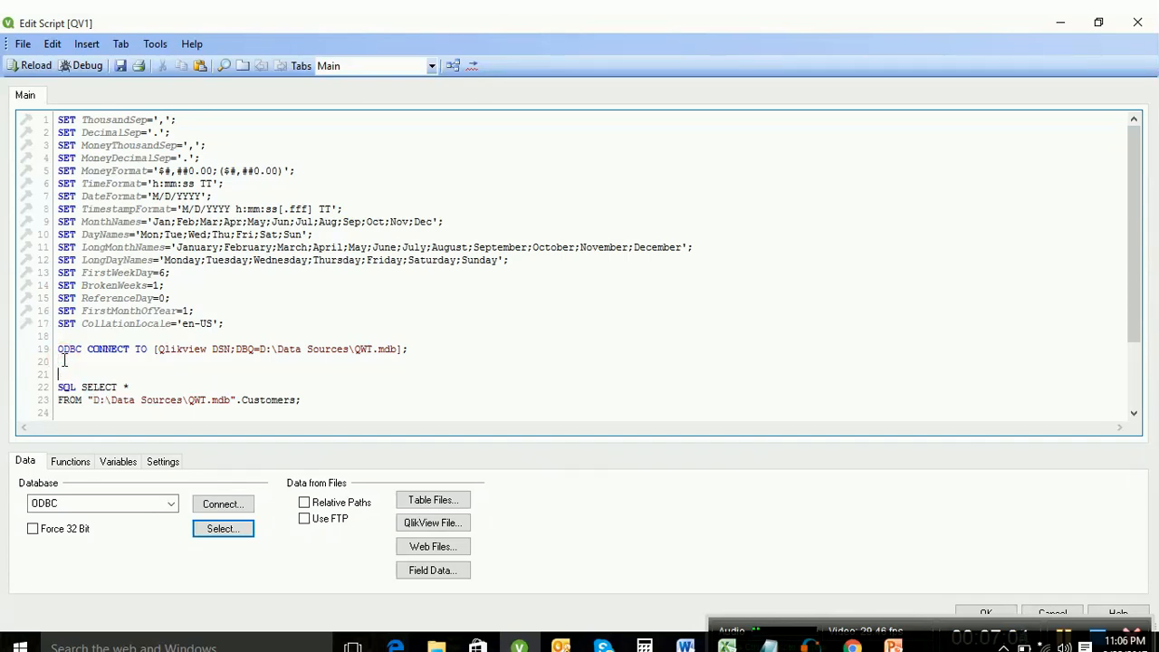
key(Up)
text(Cus)
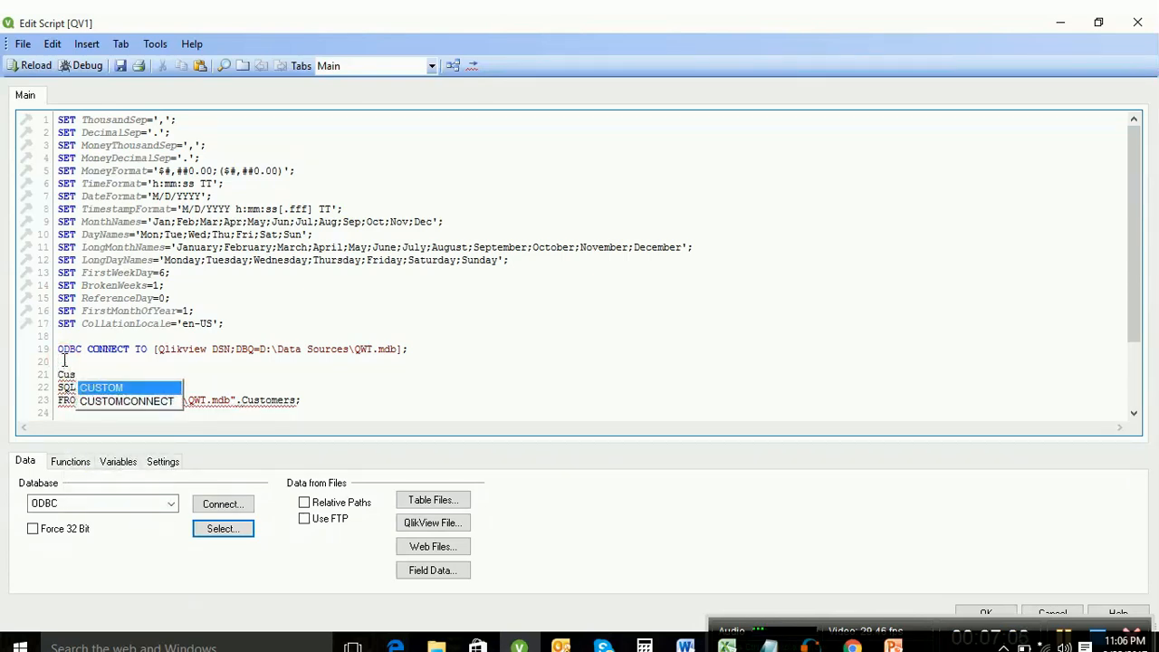
text(tomer)
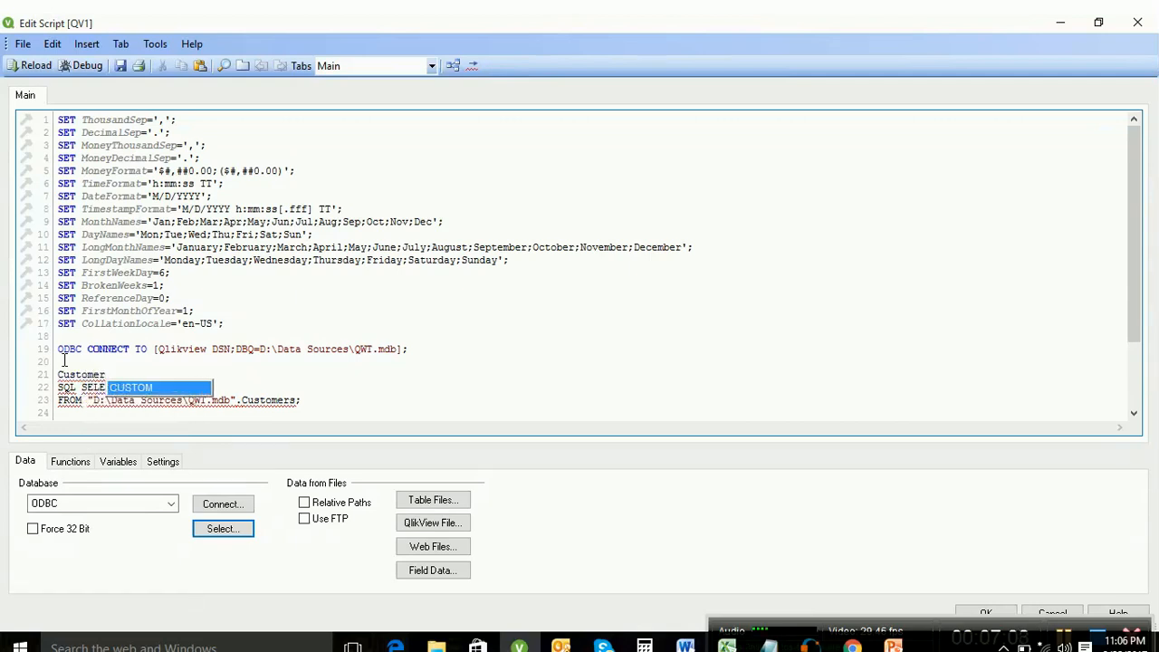
text(:)
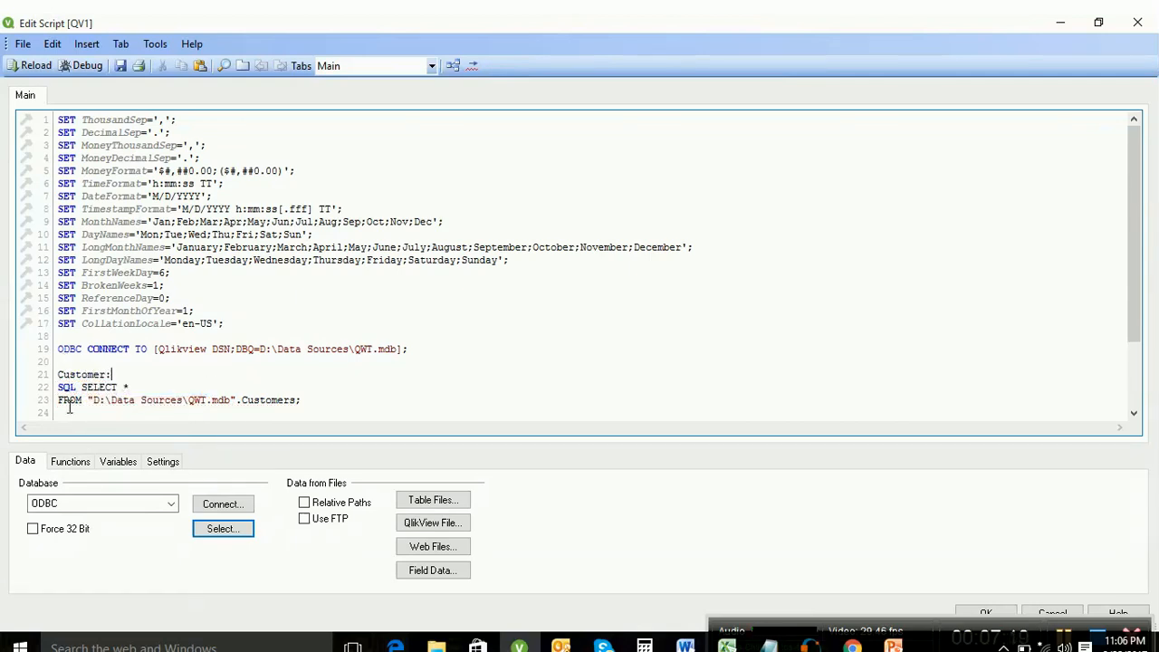
Step: Delete the old SQL SELECT and FROM lines and reopen the select-statement builder
mouse_move(60, 387)
mouse_down()
mouse_move(118, 400)
mouse_move(324, 403)
mouse_move(64, 390)
mouse_up()
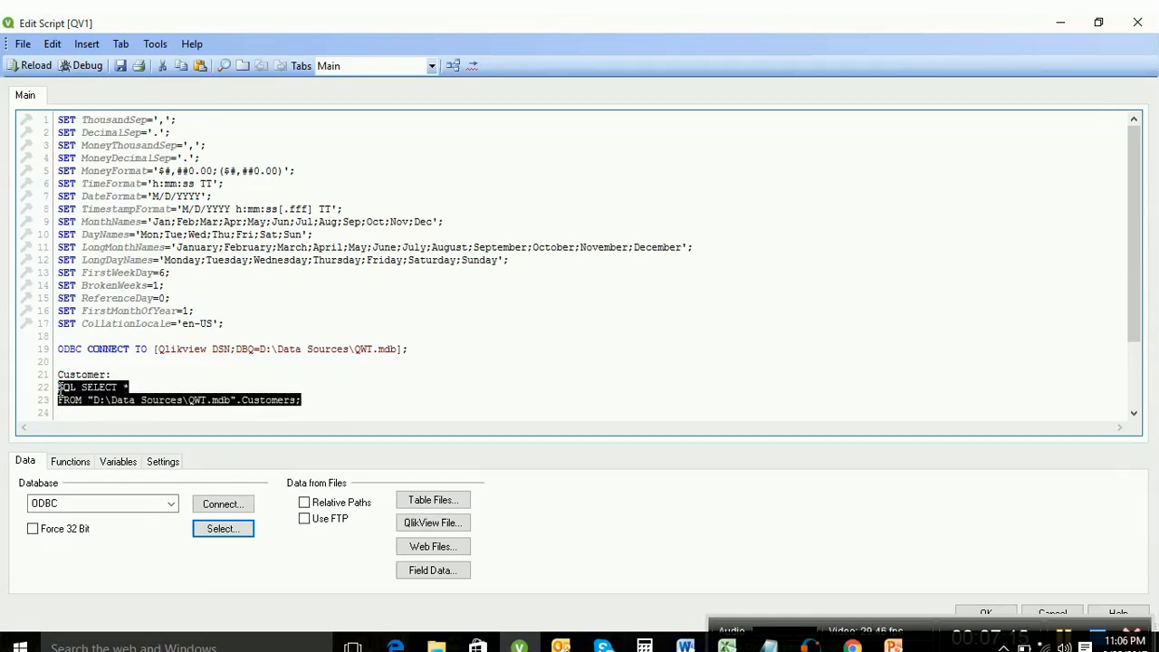
key(Delete)
click(218, 528)
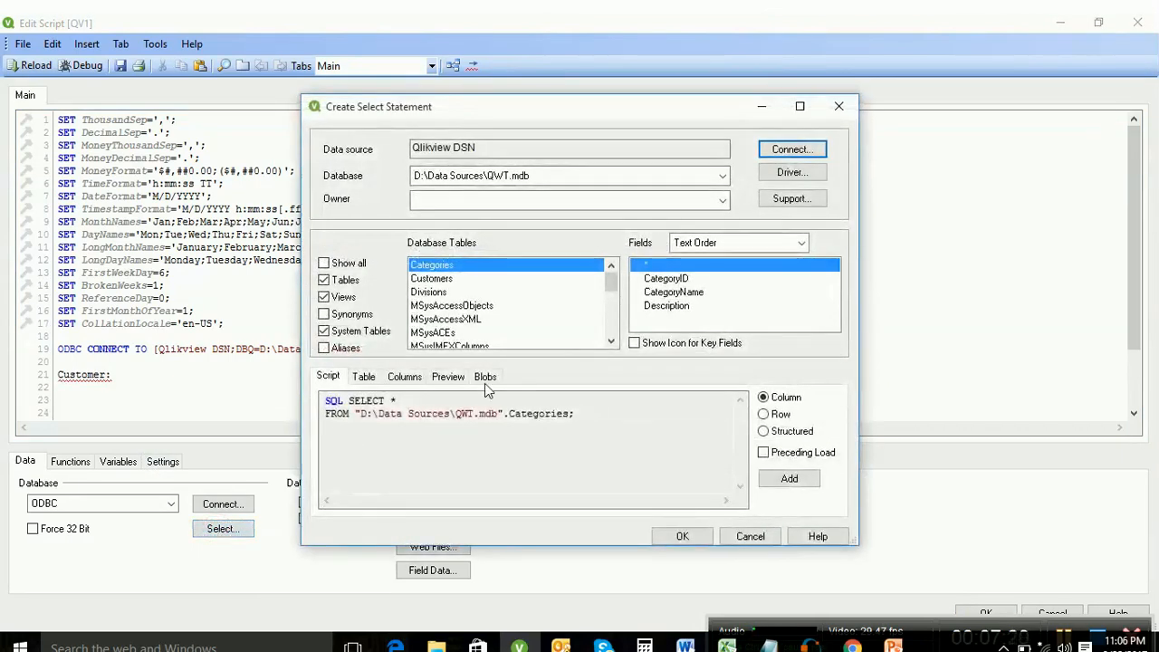
Step: Insert a preceding LOAD of Customers fields CustomerID through StateProvince with SQL SELECT *
click(461, 275)
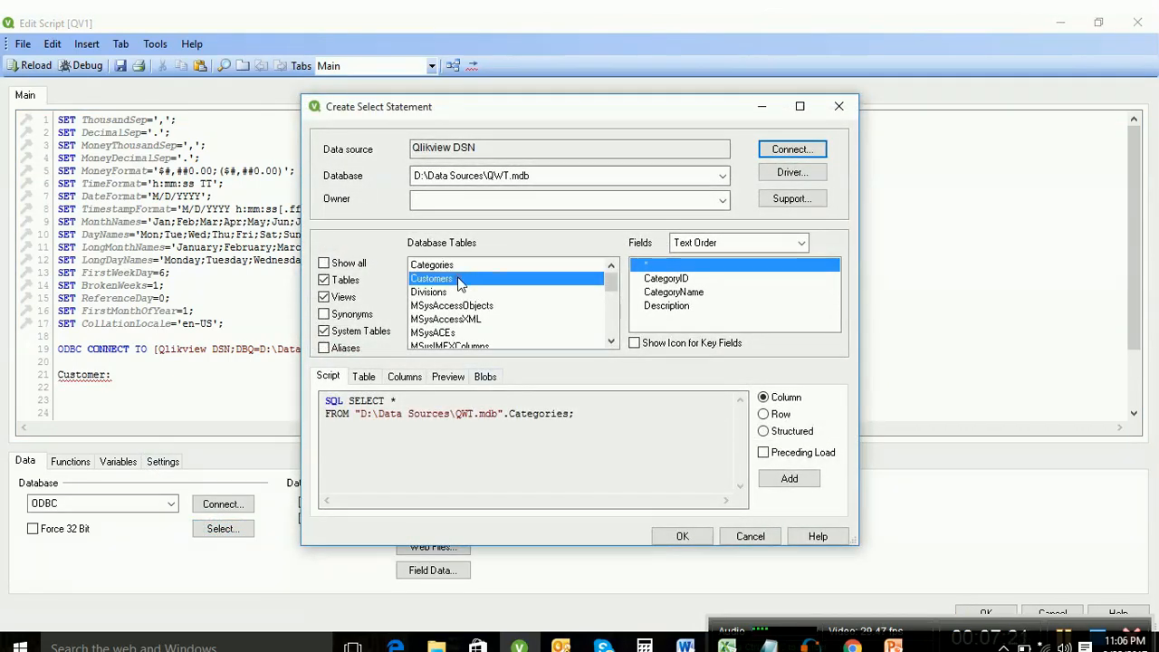
click(764, 451)
drag(740, 457, 744, 423)
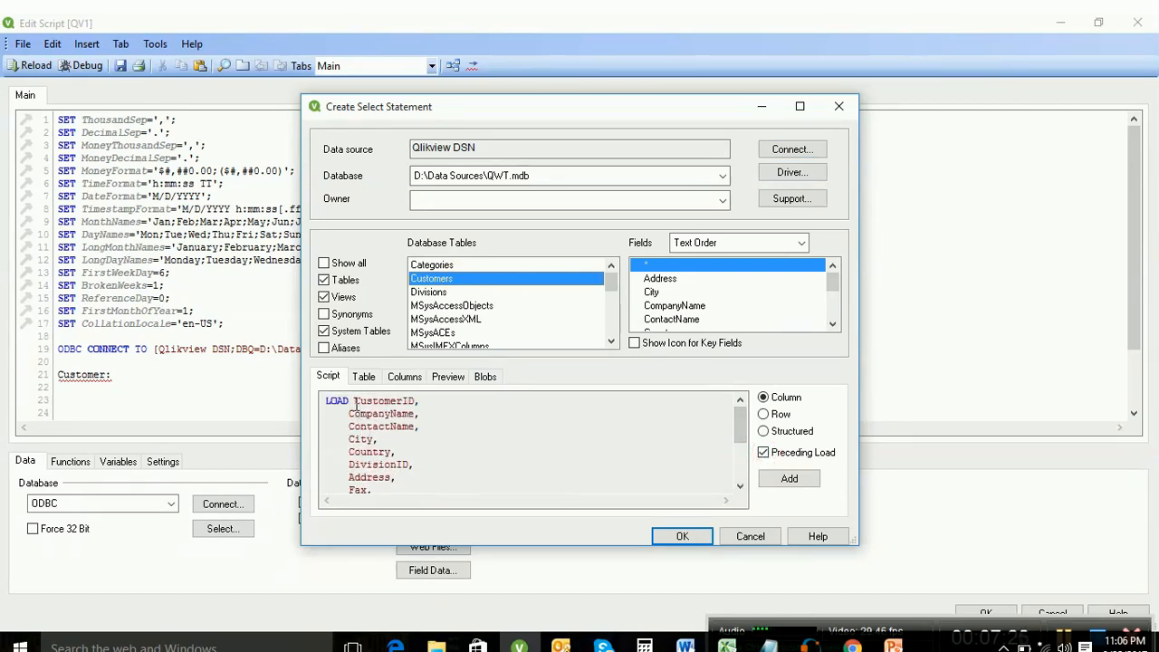
mouse_move(744, 421)
mouse_down()
mouse_move(740, 444)
mouse_move(742, 407)
mouse_up()
drag(740, 431, 740, 466)
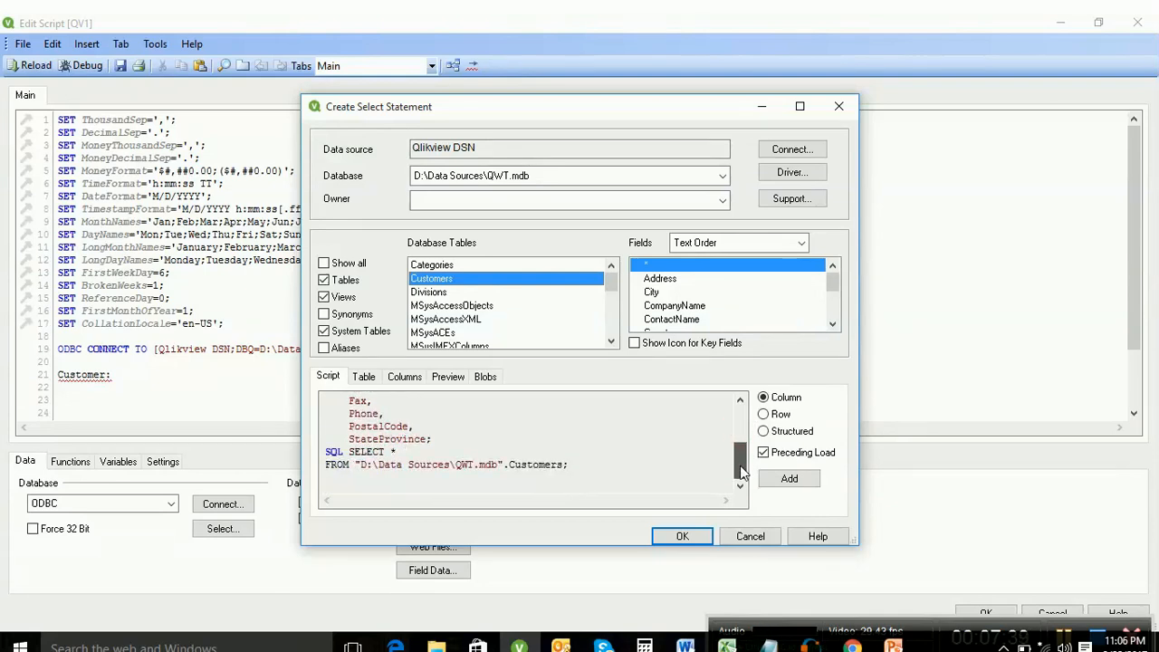
click(681, 536)
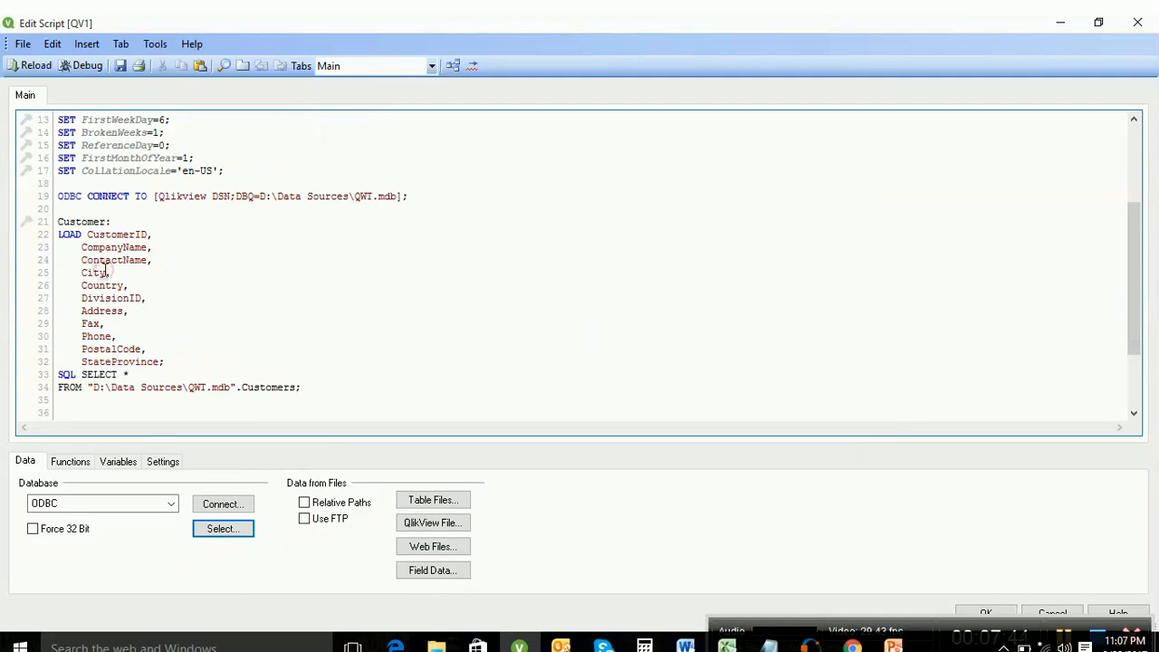
Step: Rename the City field with 'as CityName' and start a reload with Ctrl+R
text(as CityName)
key(Return)
text(e)
key(BackSpace)
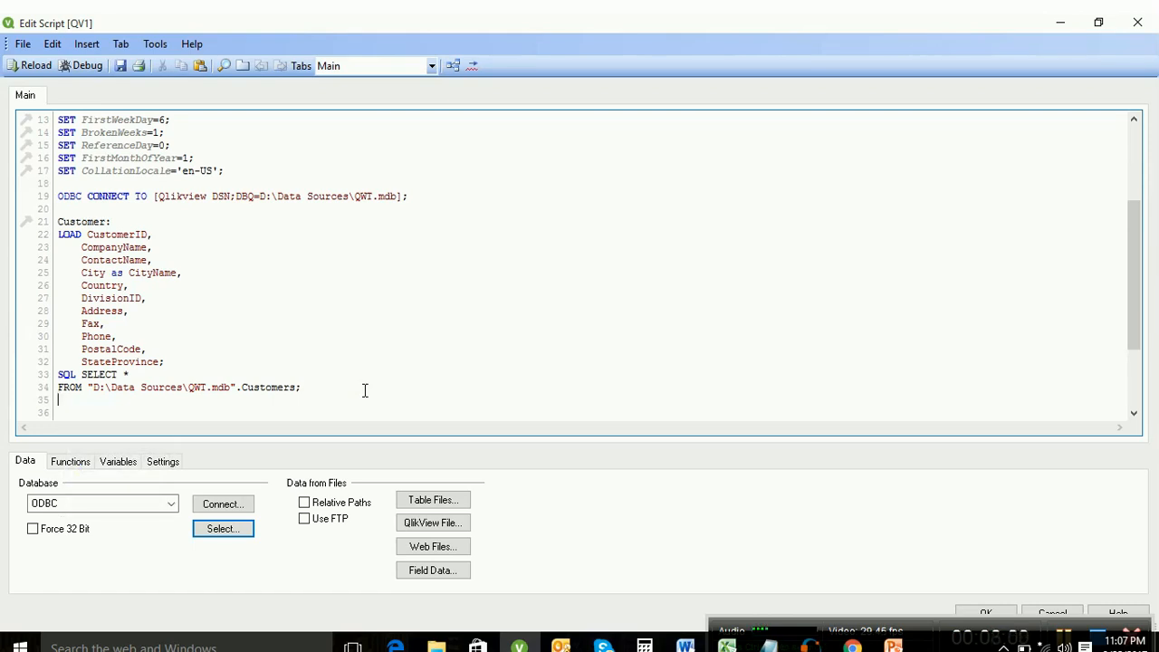
key(ctrl+r)
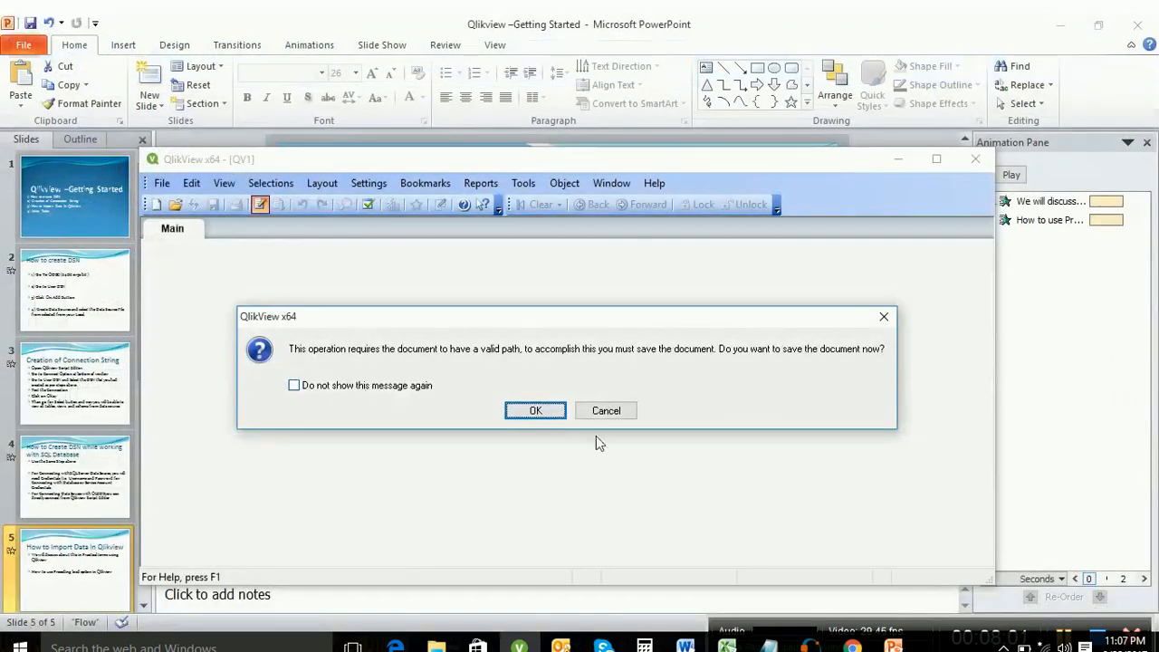
Step: Save the document as DataSource.qvw on the Desktop, reload, and add a CityName list box
click(531, 414)
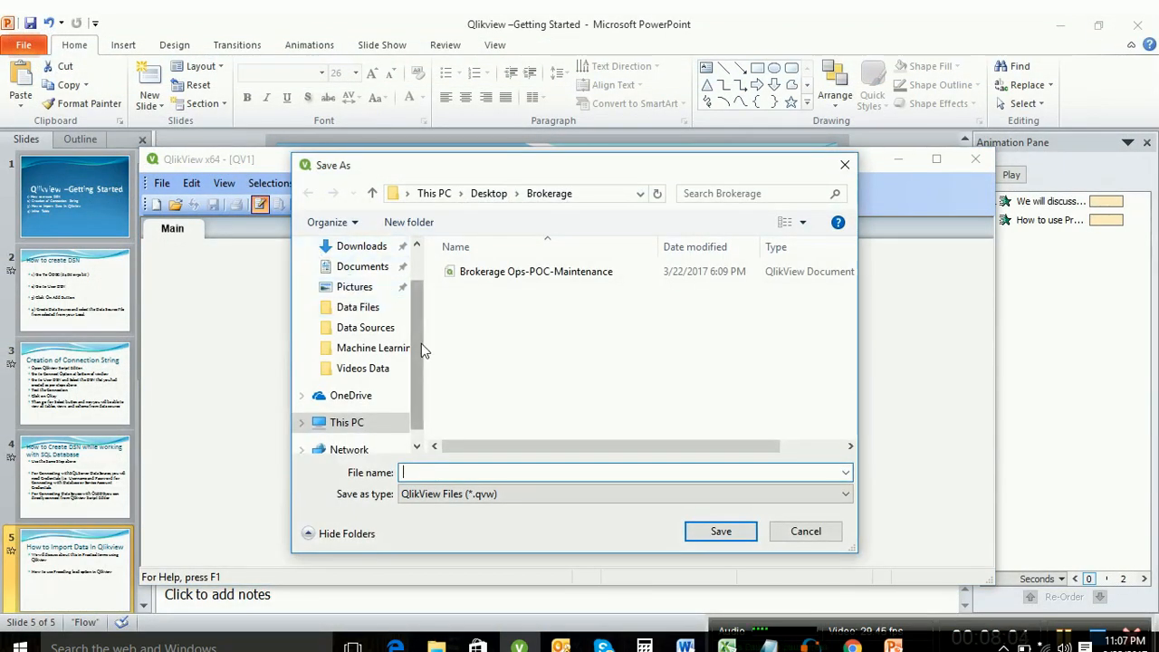
drag(421, 343, 416, 276)
click(367, 273)
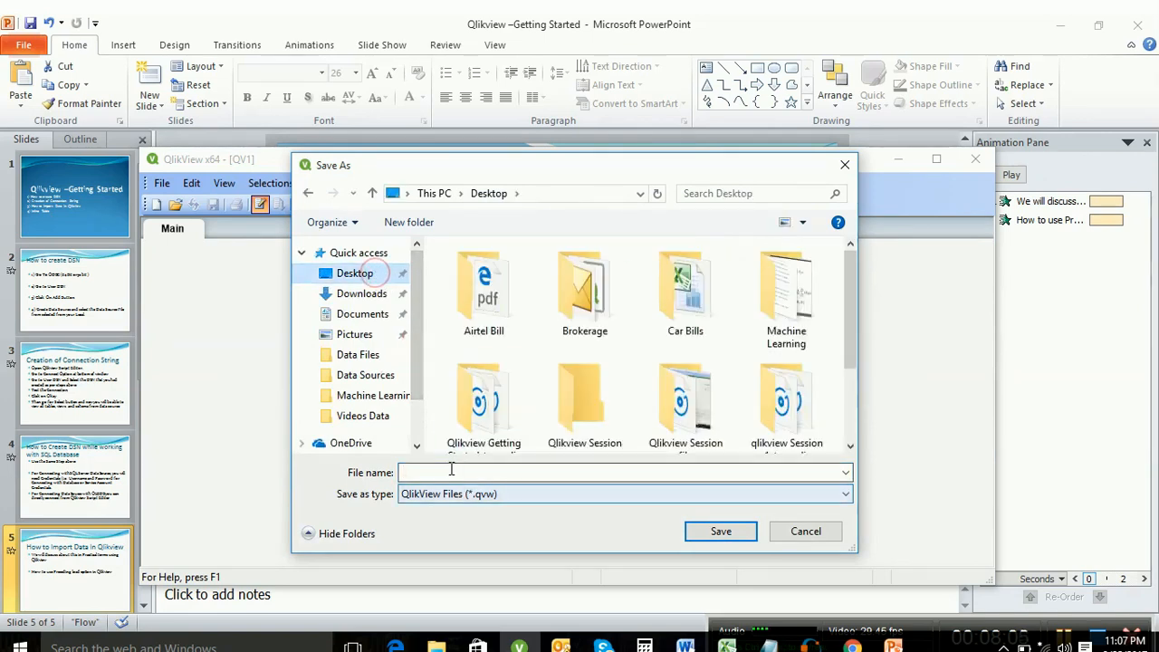
text(Data)
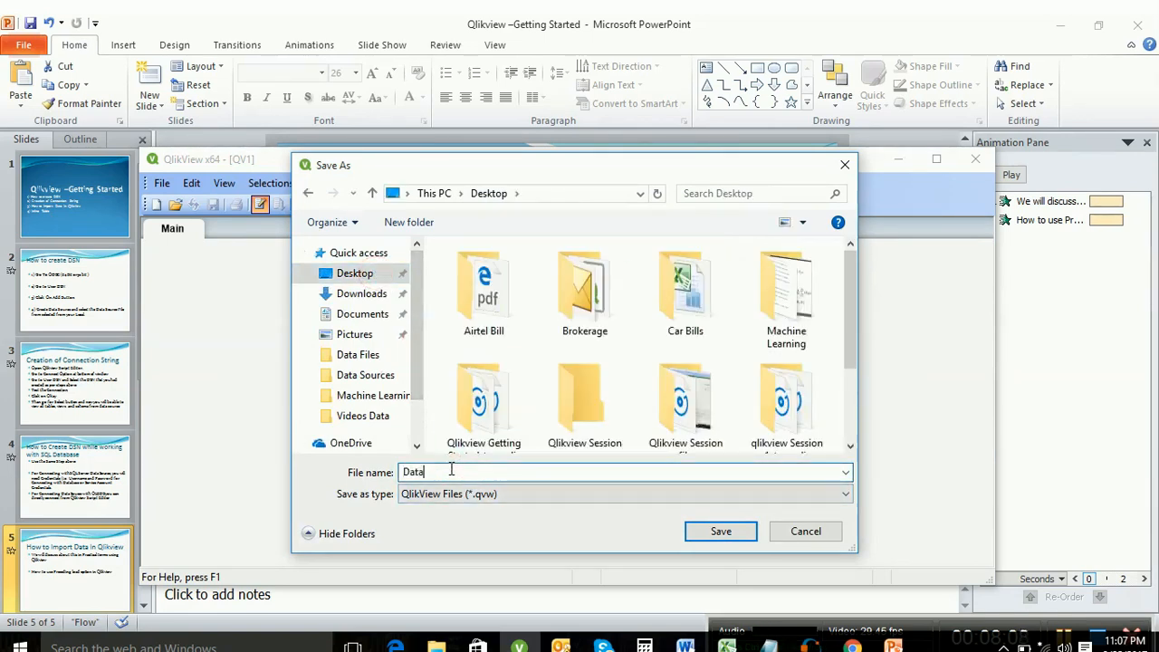
text(Source)
key(Return)
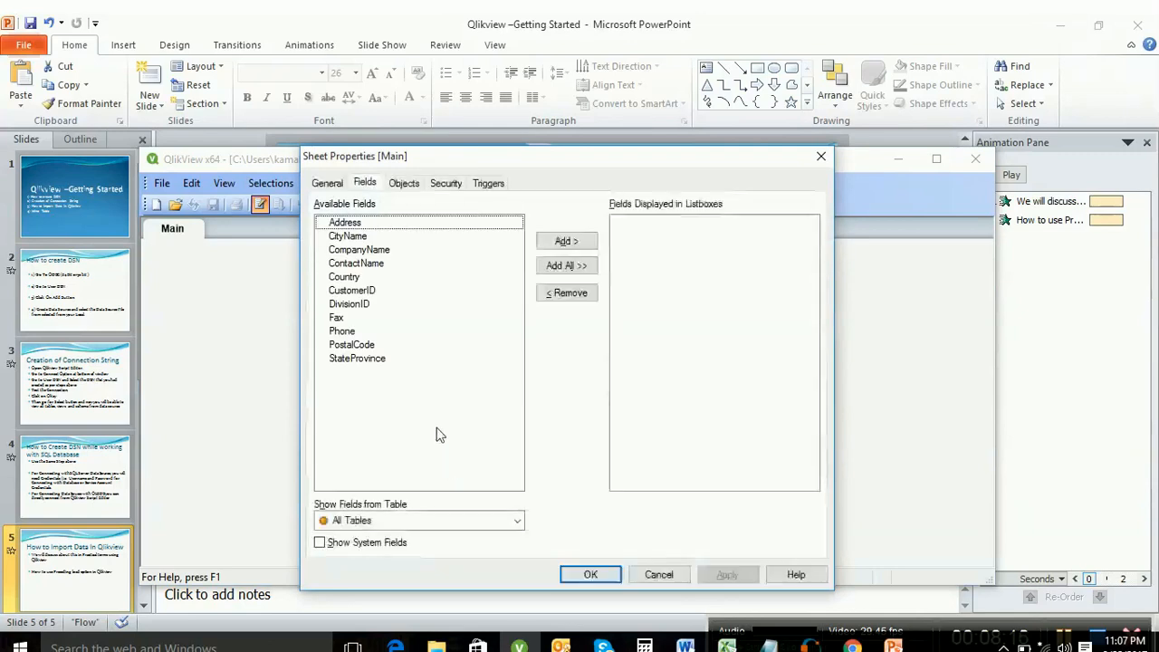
click(393, 225)
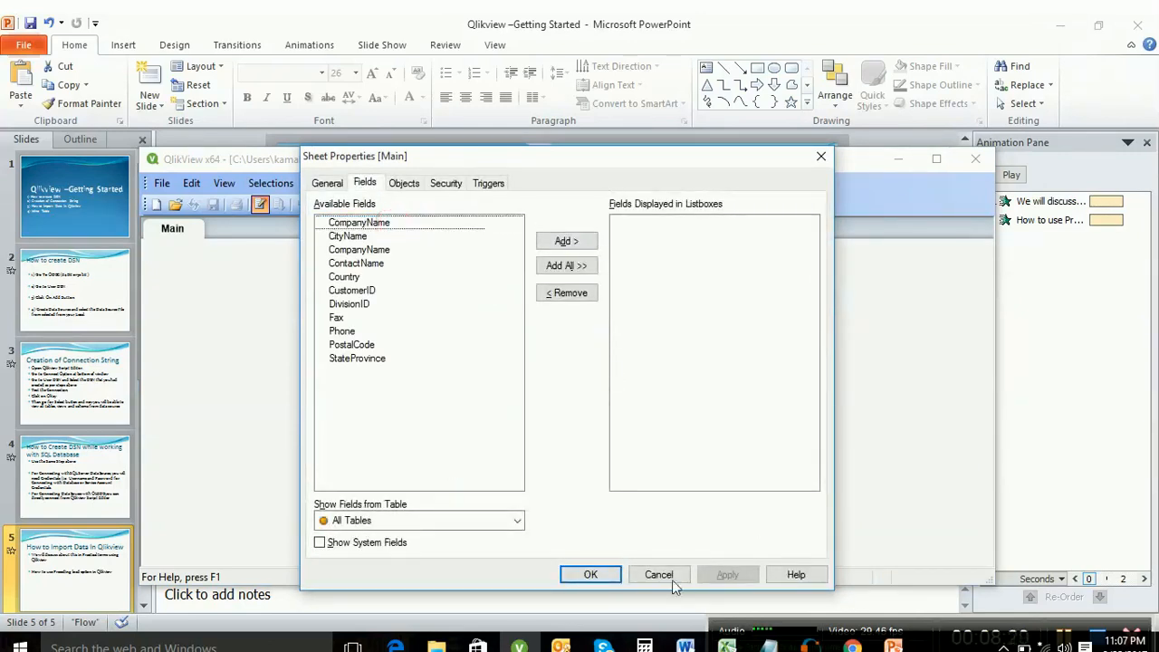
click(589, 574)
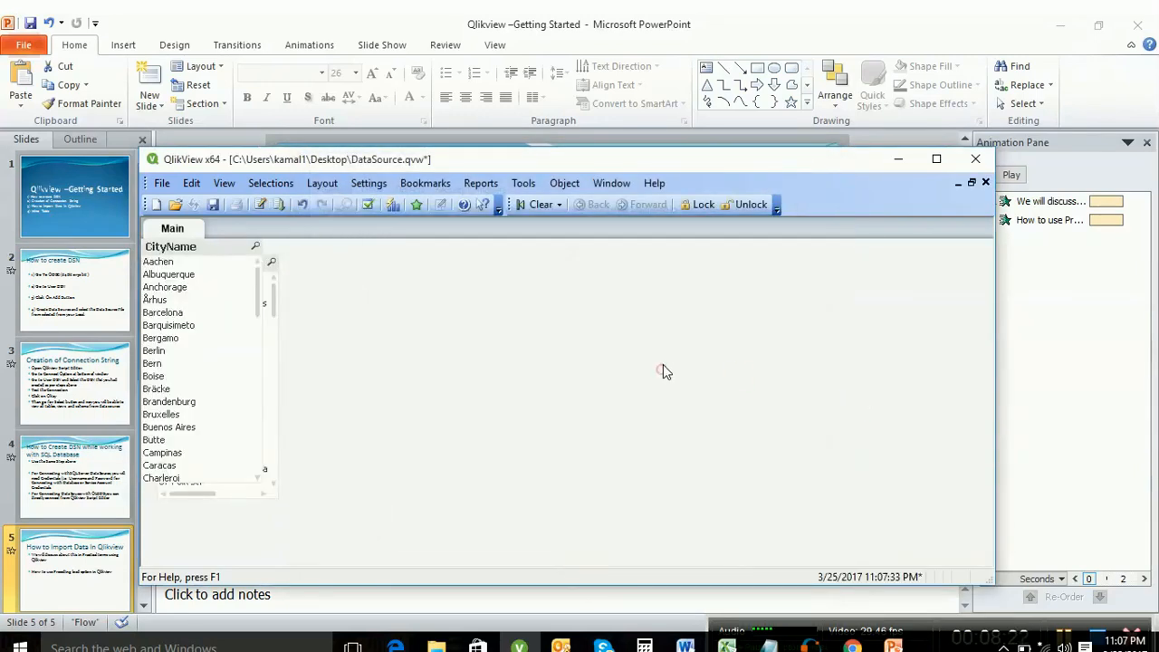
Step: Maximize the window, check the loaded table structure, then open the load script with Ctrl+E
click(937, 160)
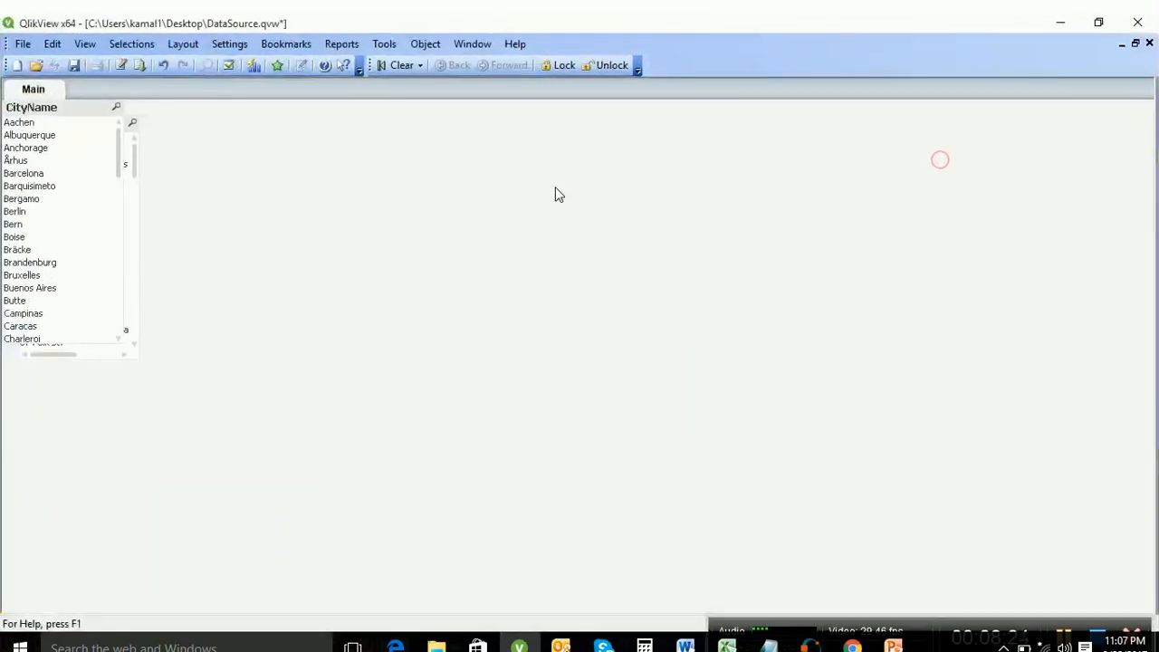
key(ctrl+t)
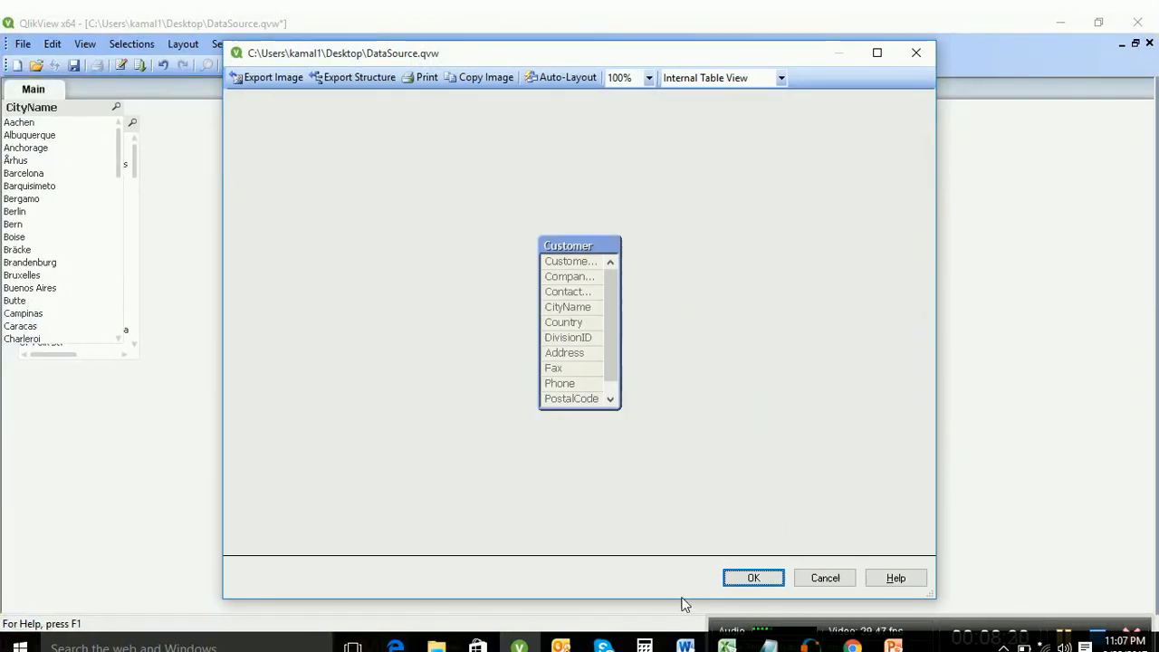
click(753, 579)
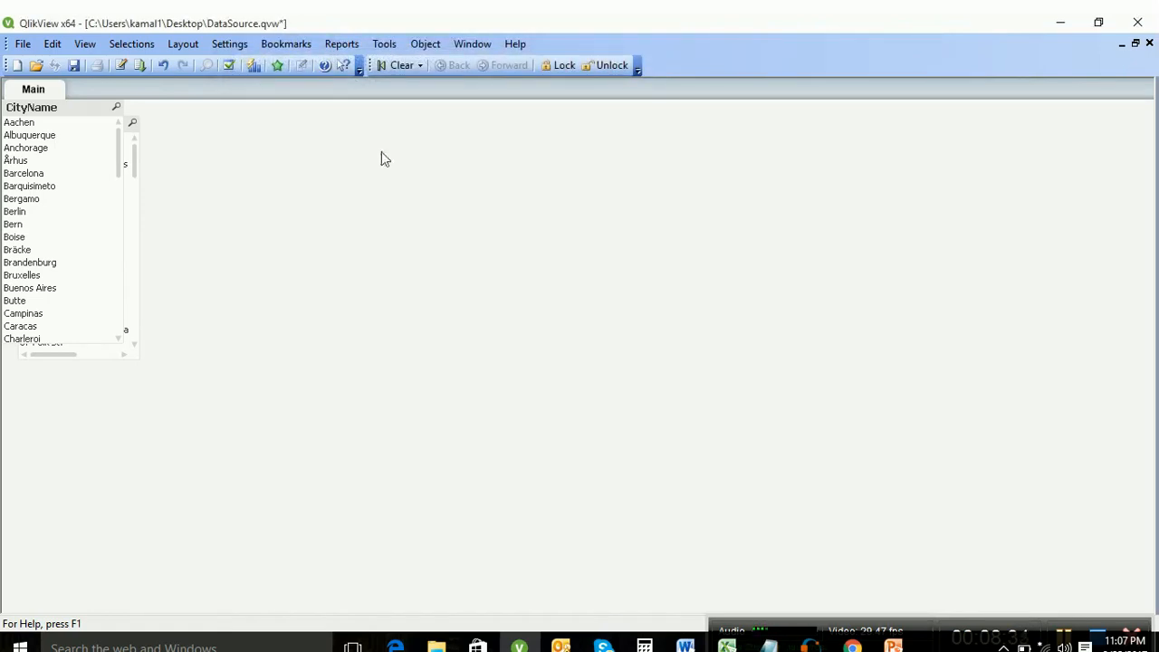
key(ctrl+e)
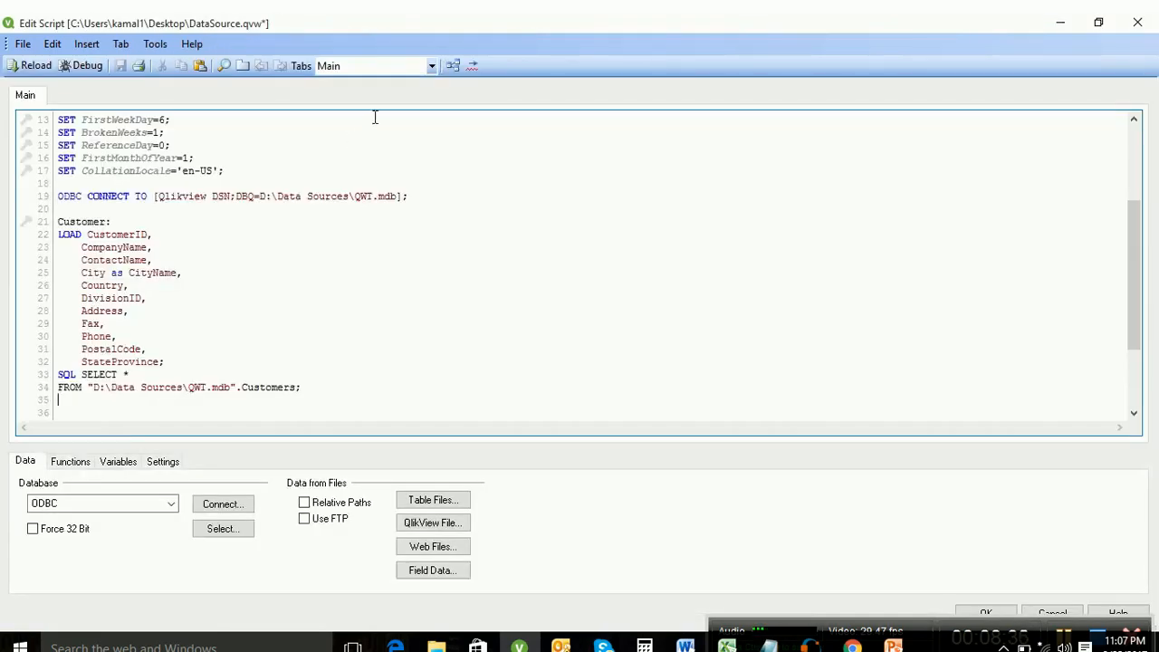
Step: Review the table structure, then delete the Customer label and its LOAD block from the script
click(451, 65)
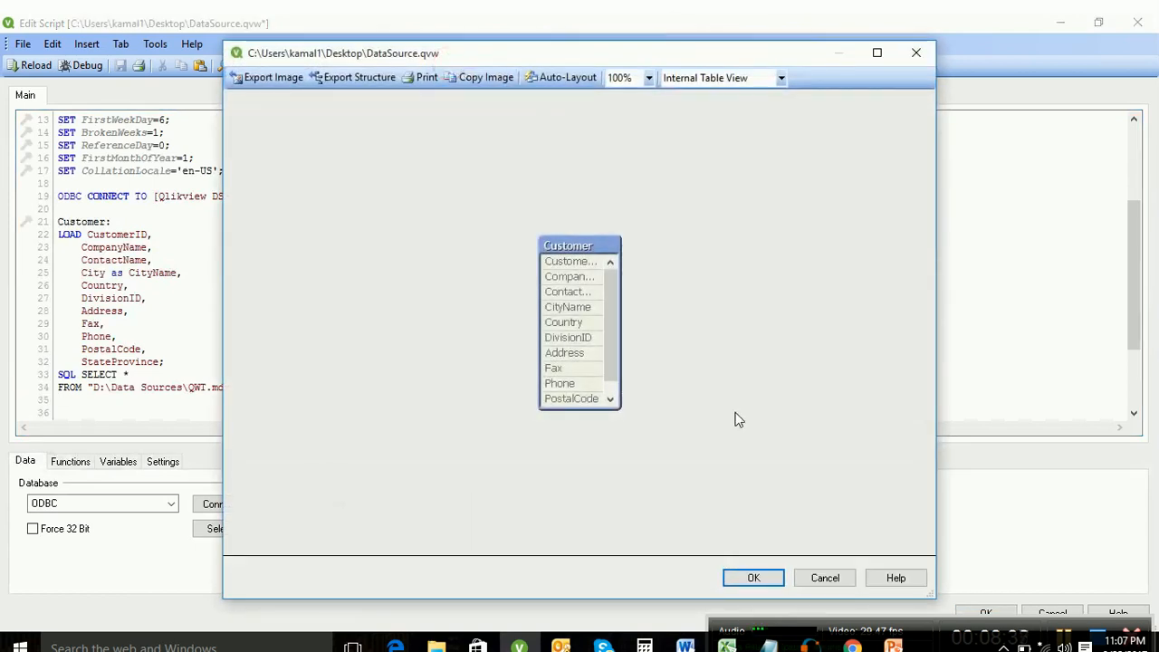
click(758, 576)
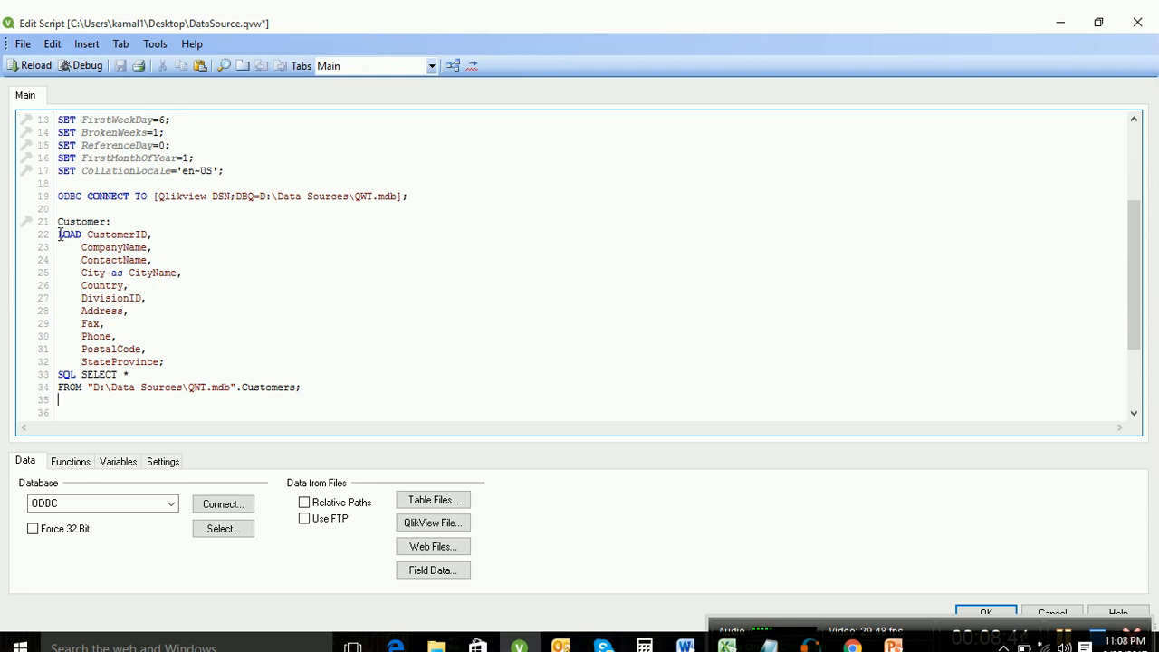
drag(58, 235, 370, 392)
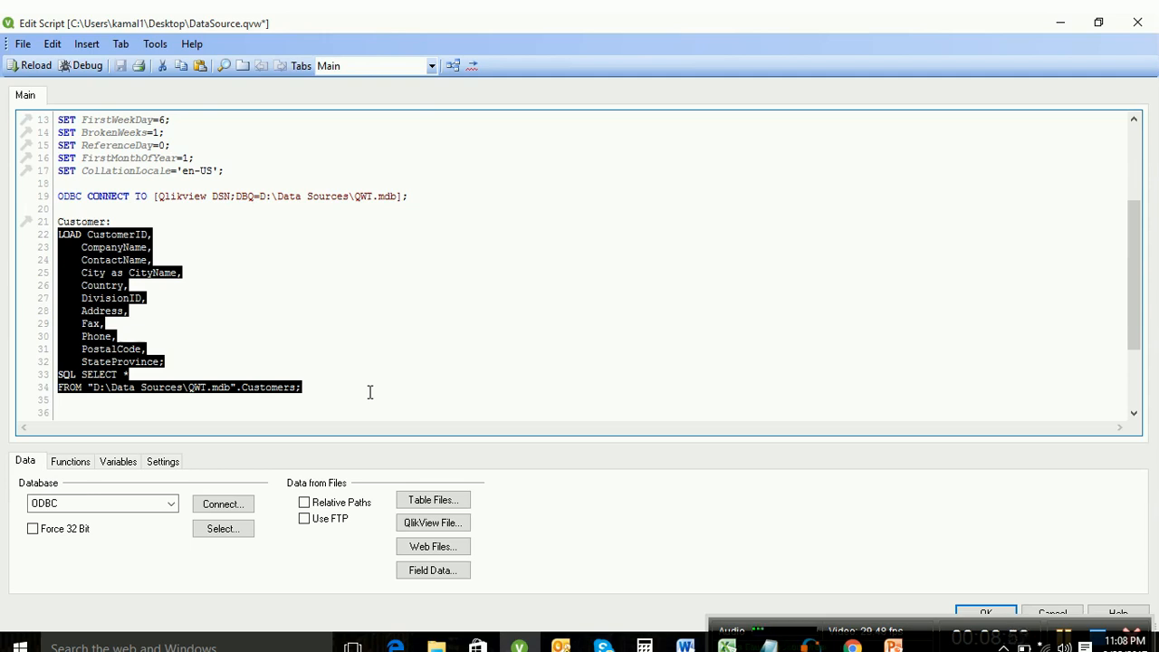
key(BackSpace)
key(BackSpace)
key(BackSpace)
key(BackSpace)
key(BackSpace)
key(BackSpace)
key(BackSpace)
key(BackSpace)
key(BackSpace)
key(BackSpace)
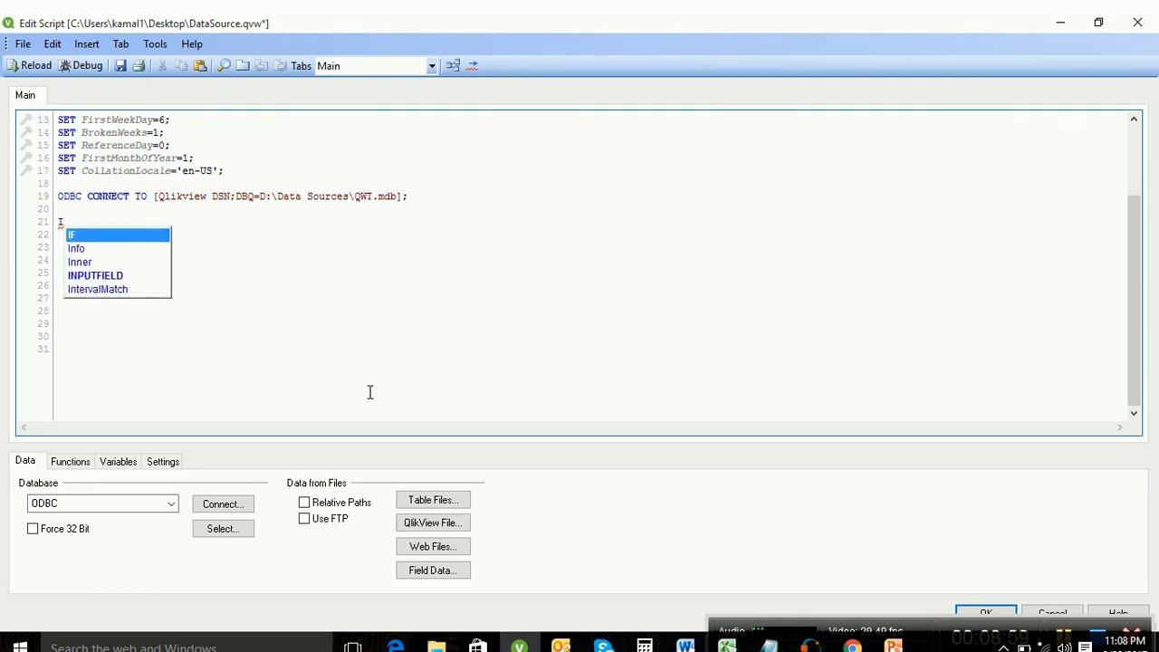
key(BackSpace)
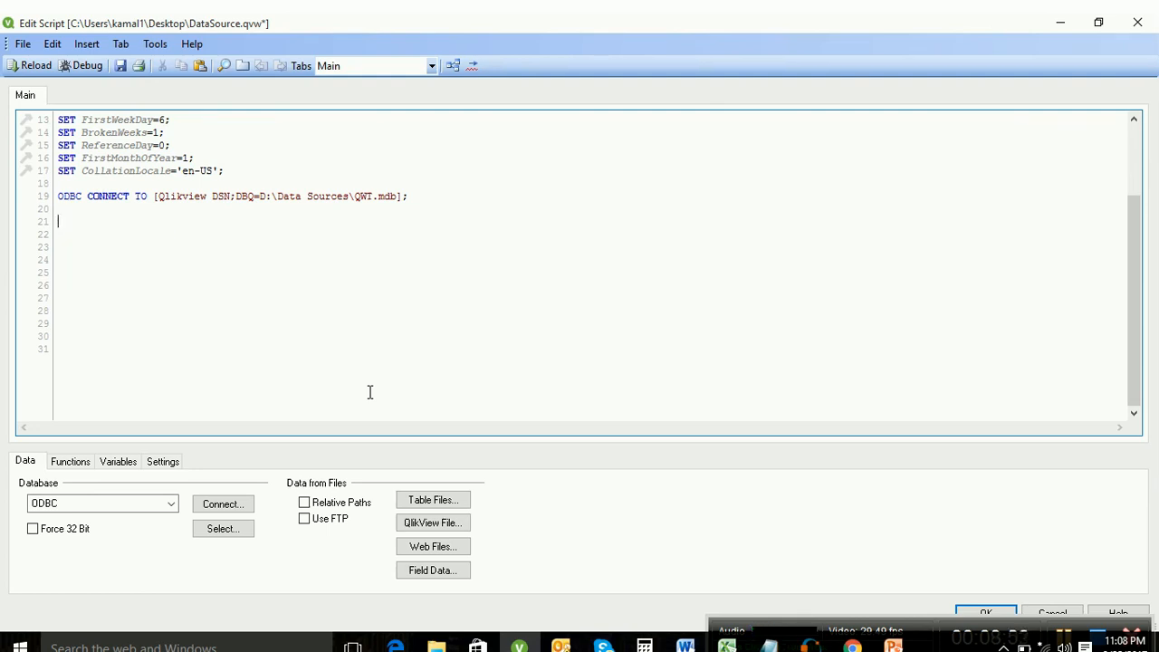
click(90, 44)
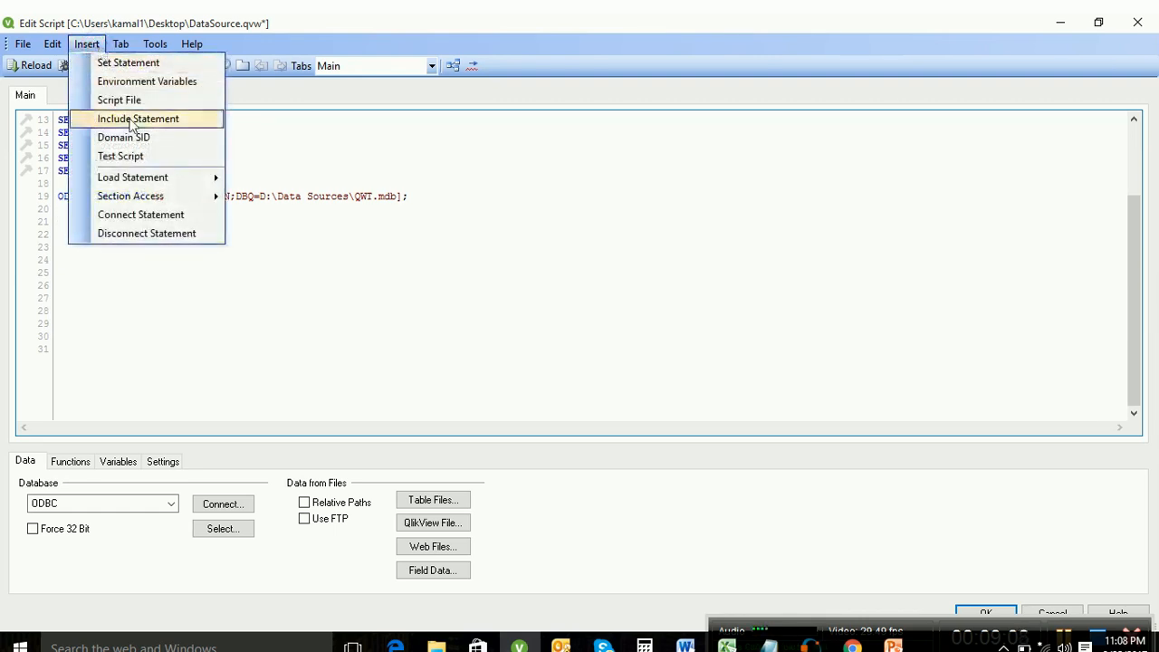
Step: Start a Load Inline table and name its two columns Customer and City
mouse_move(166, 181)
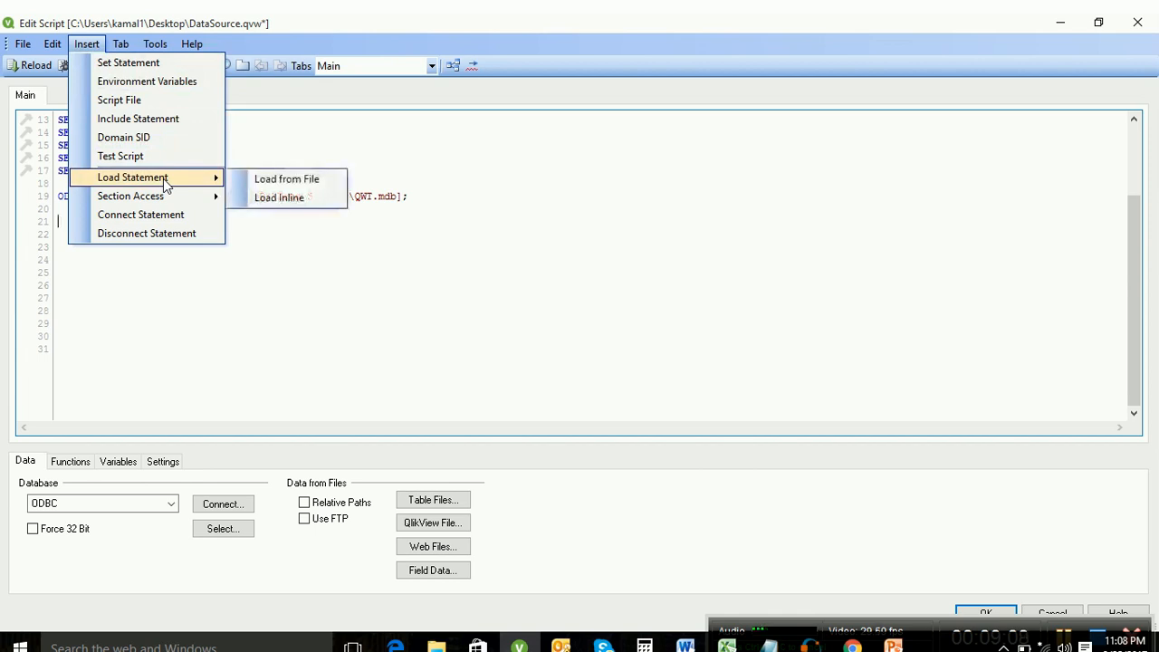
click(258, 197)
click(416, 194)
click(415, 208)
double_click(417, 196)
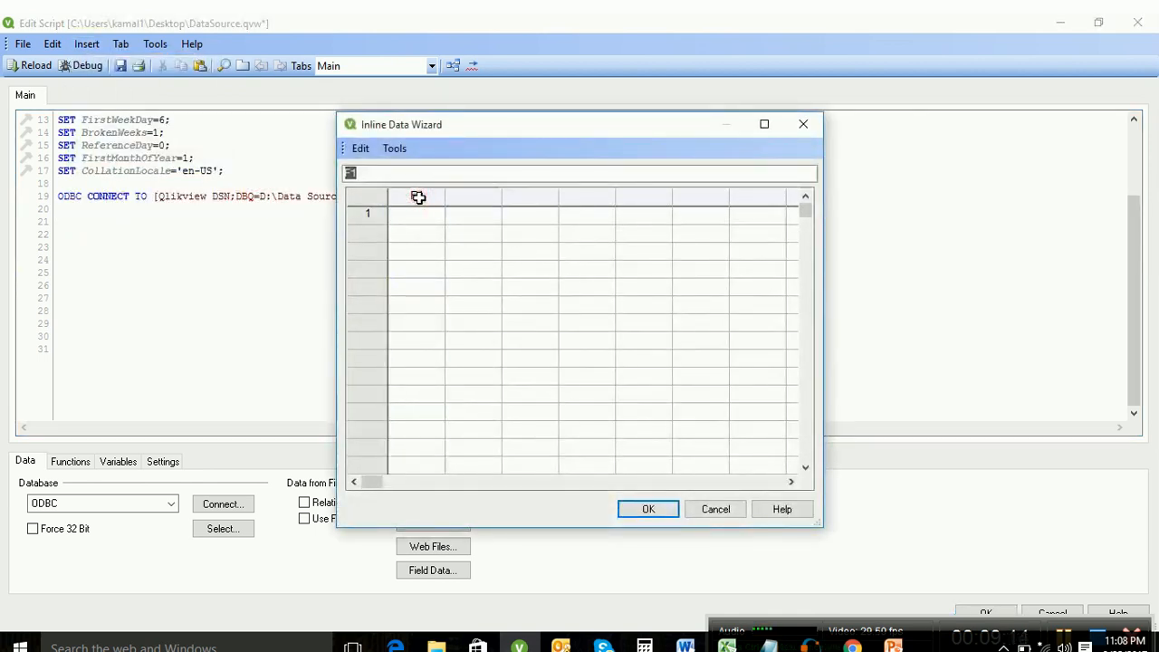
text(Custome)
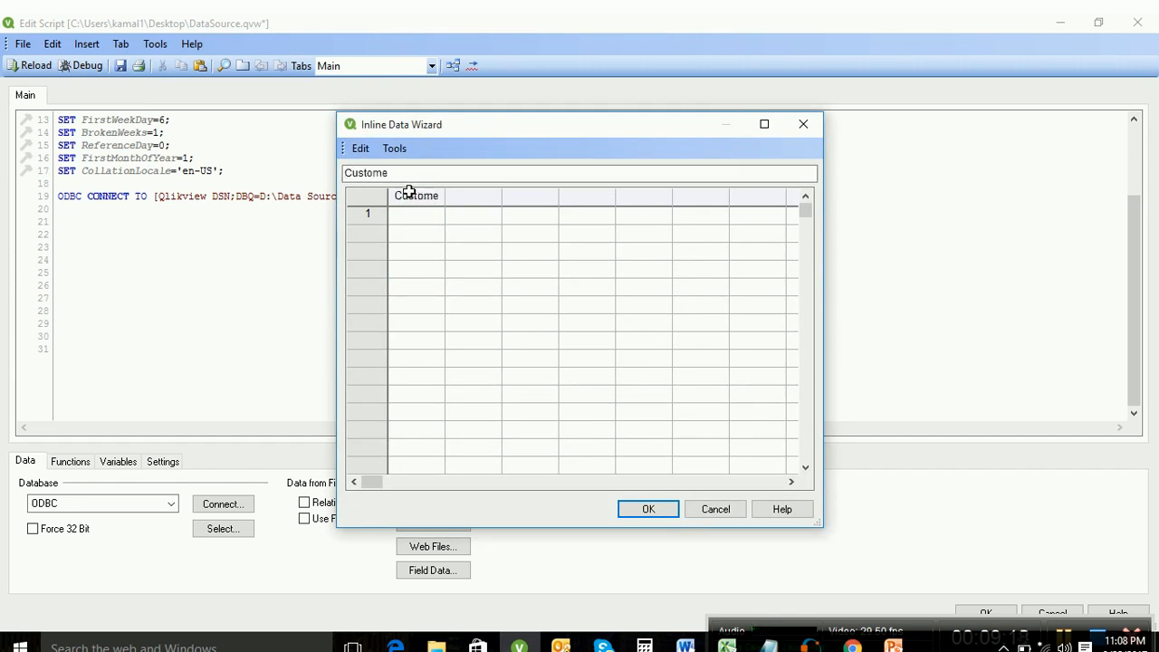
click(412, 175)
text(r)
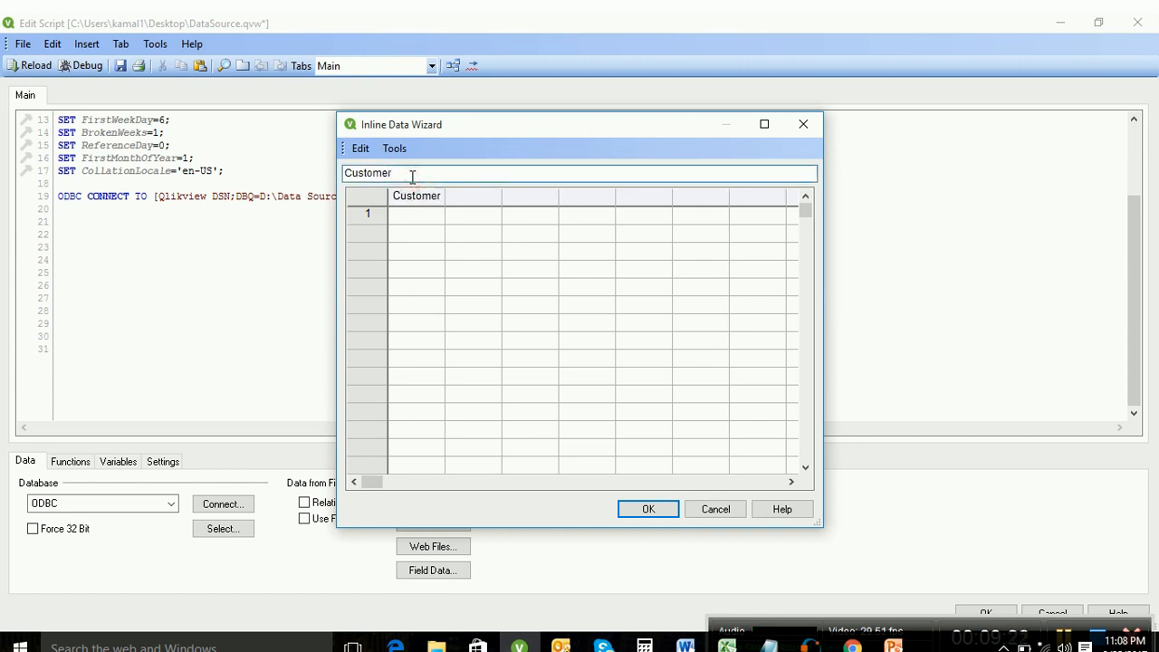
click(474, 196)
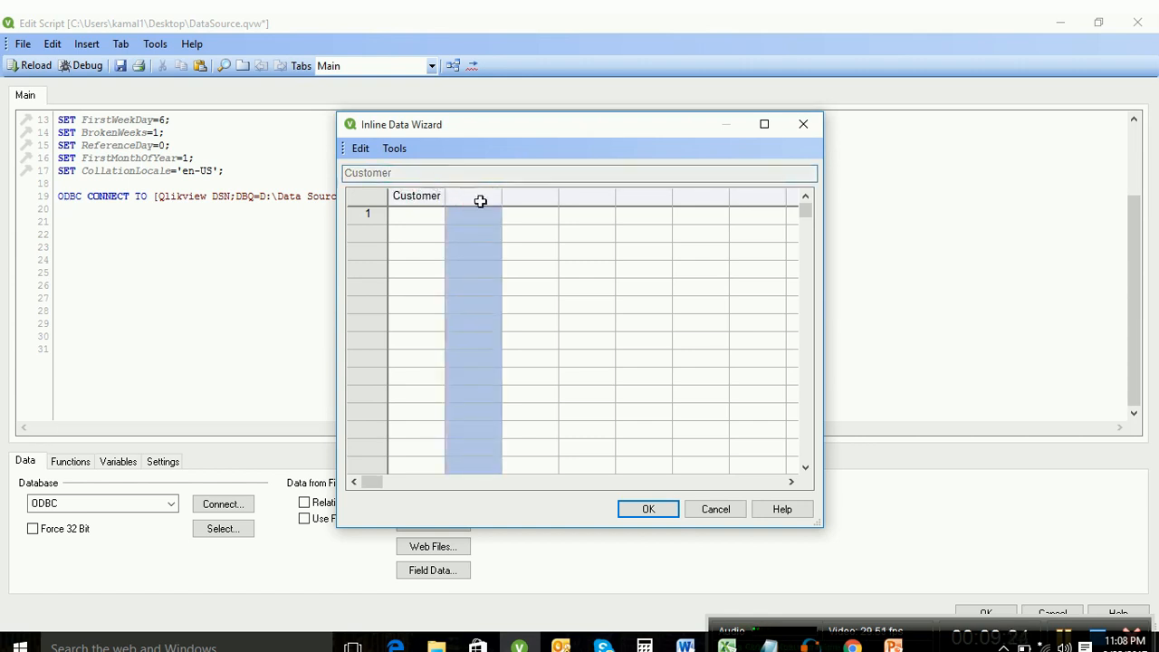
click(469, 196)
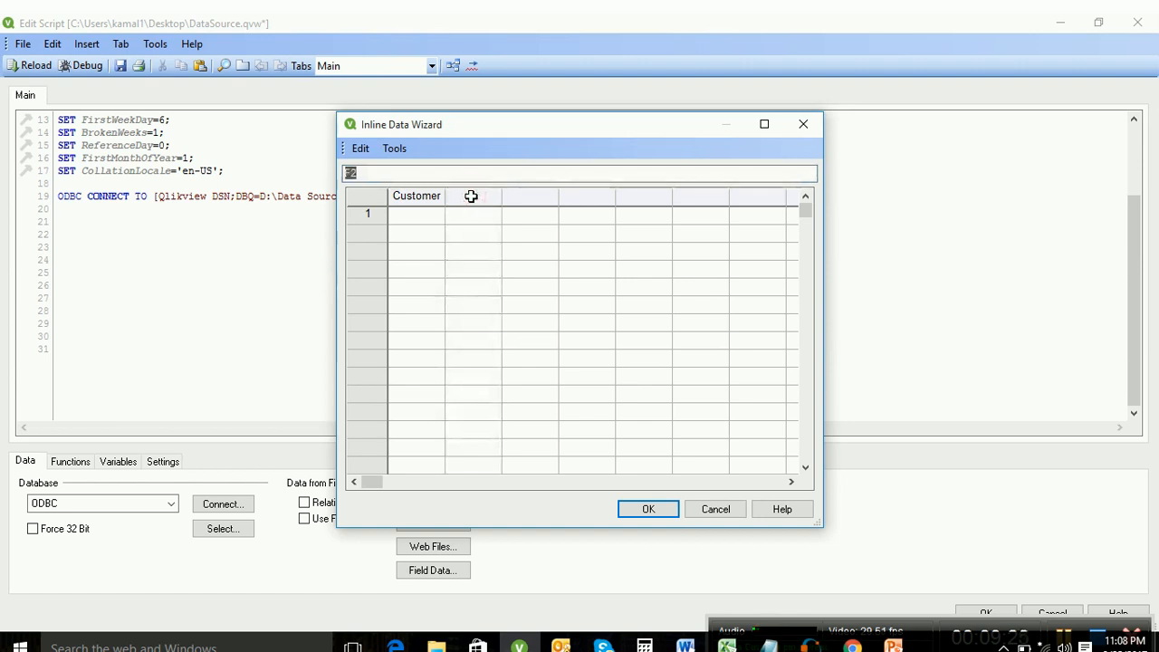
text(Sales)
double_click(357, 174)
text(City)
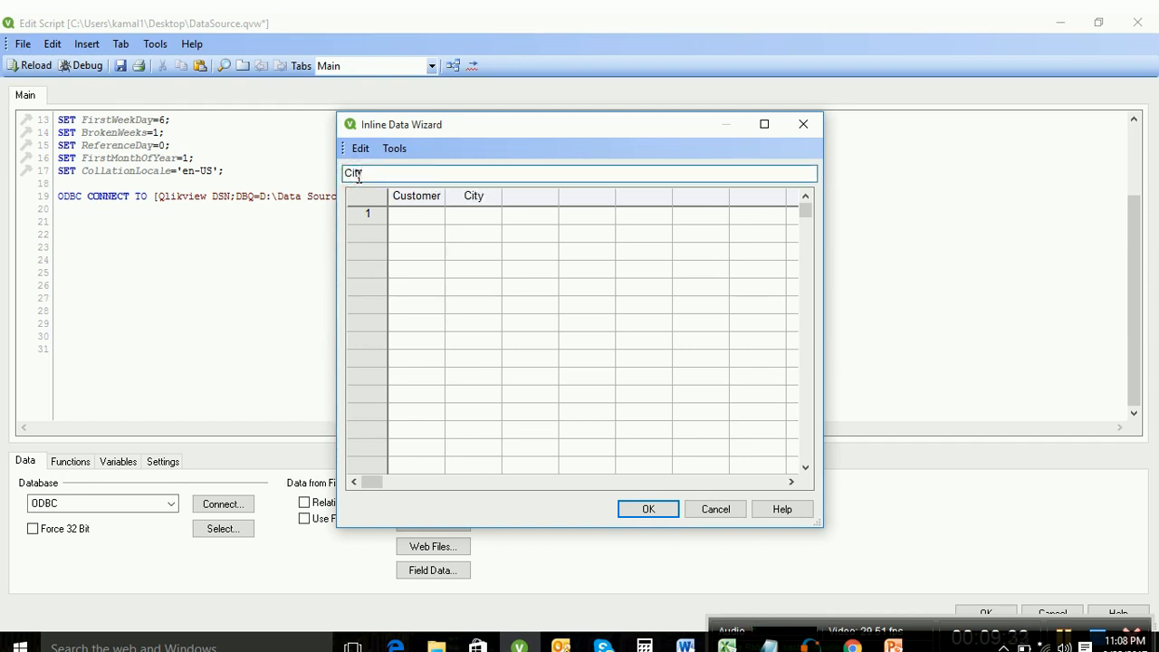
Step: Enter rows 111 Gurgaon, 112 Delhi, 113 Banglore and insert the inline table into the script
click(408, 220)
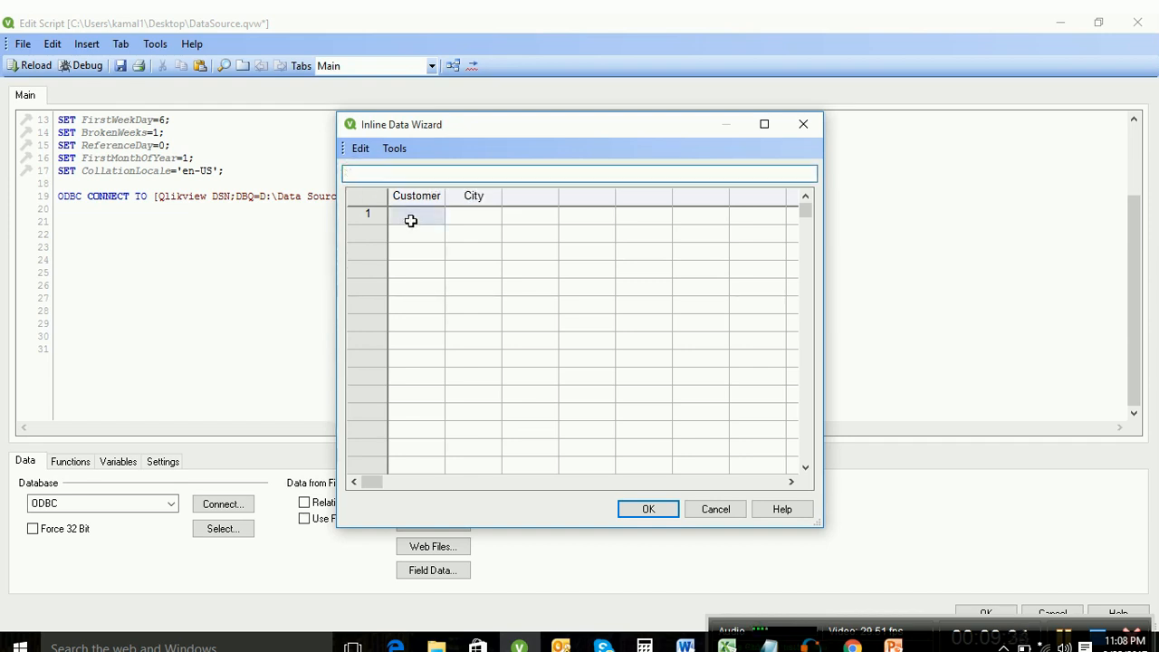
text(111)
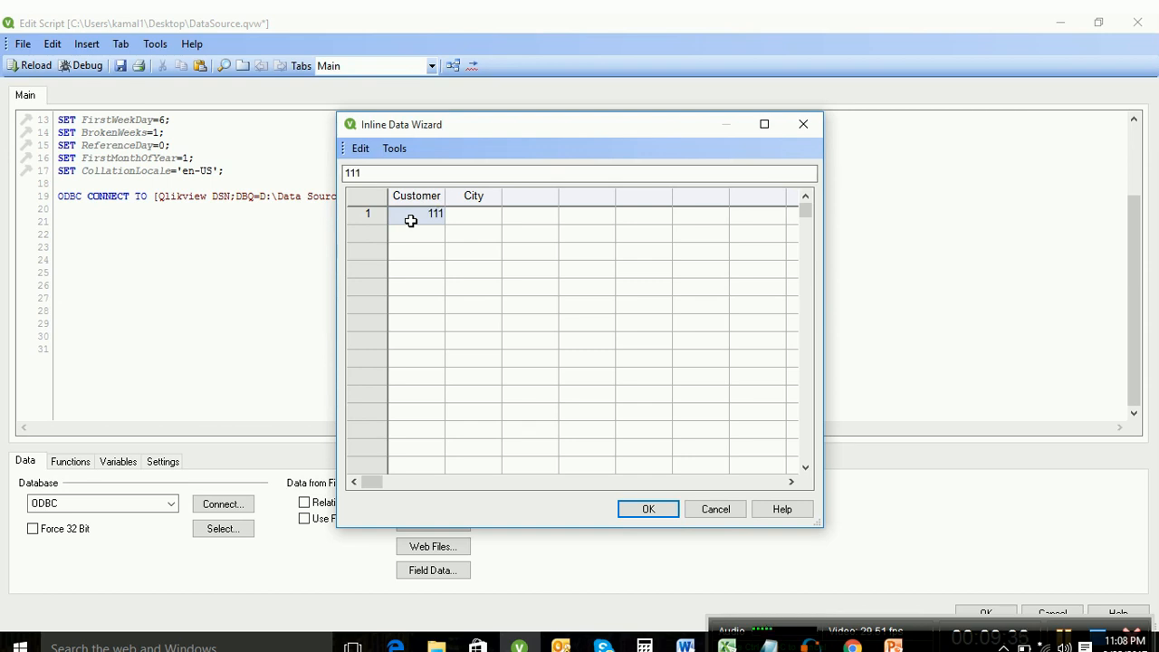
click(465, 218)
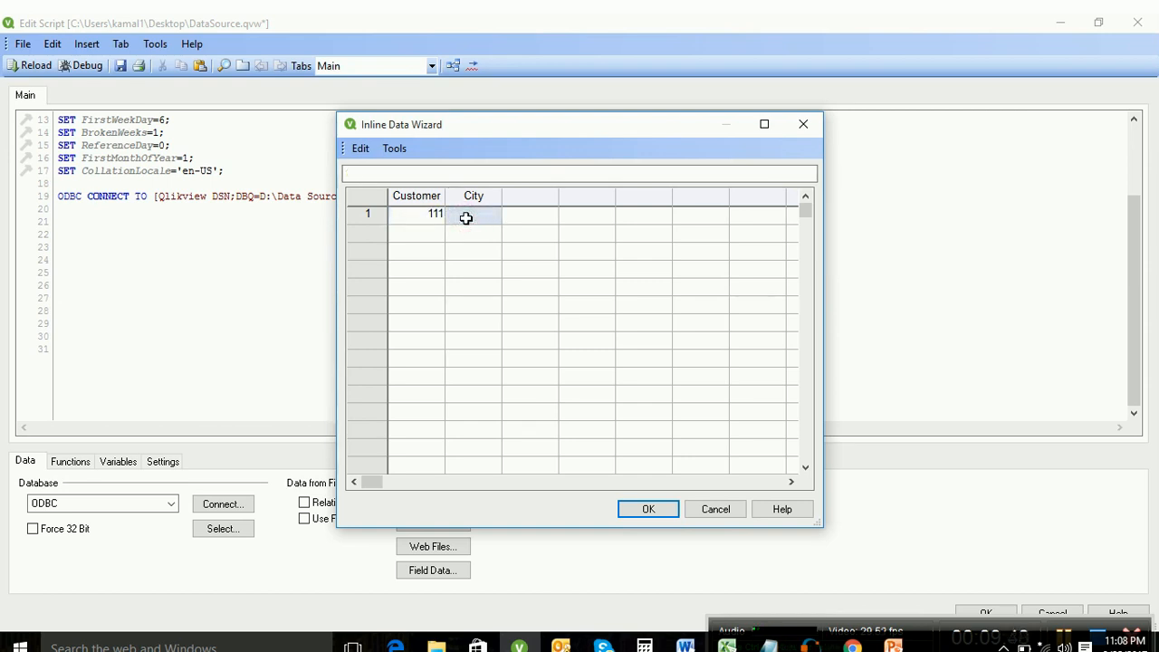
text(Gurgaon)
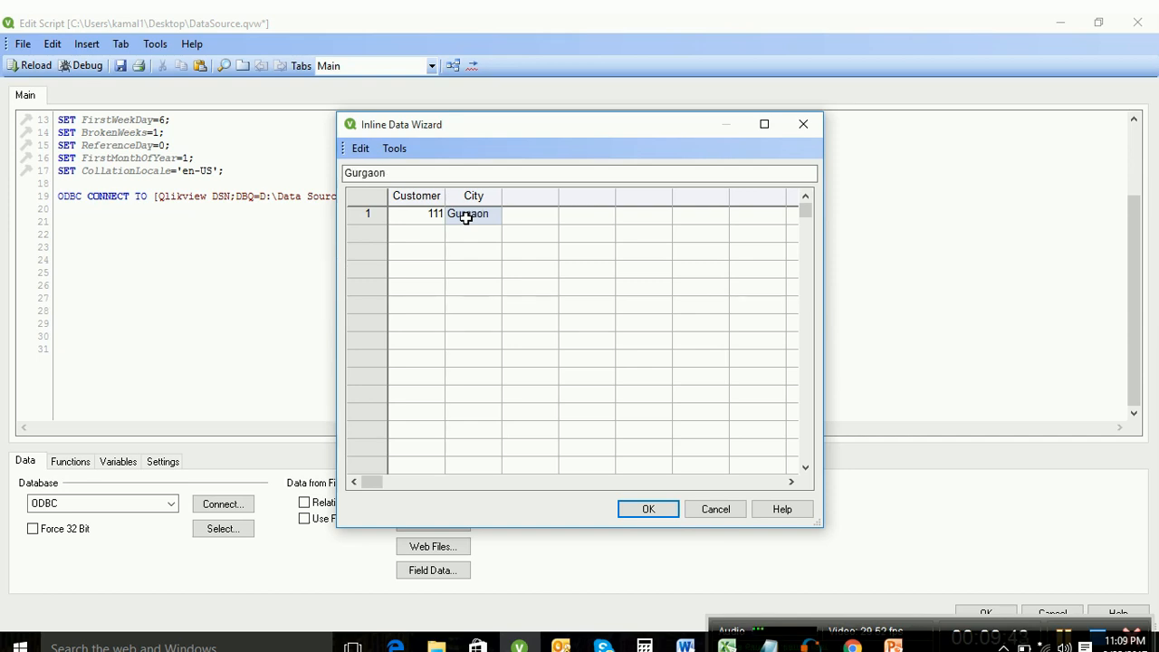
click(416, 233)
text(112)
click(461, 234)
text(Delhi)
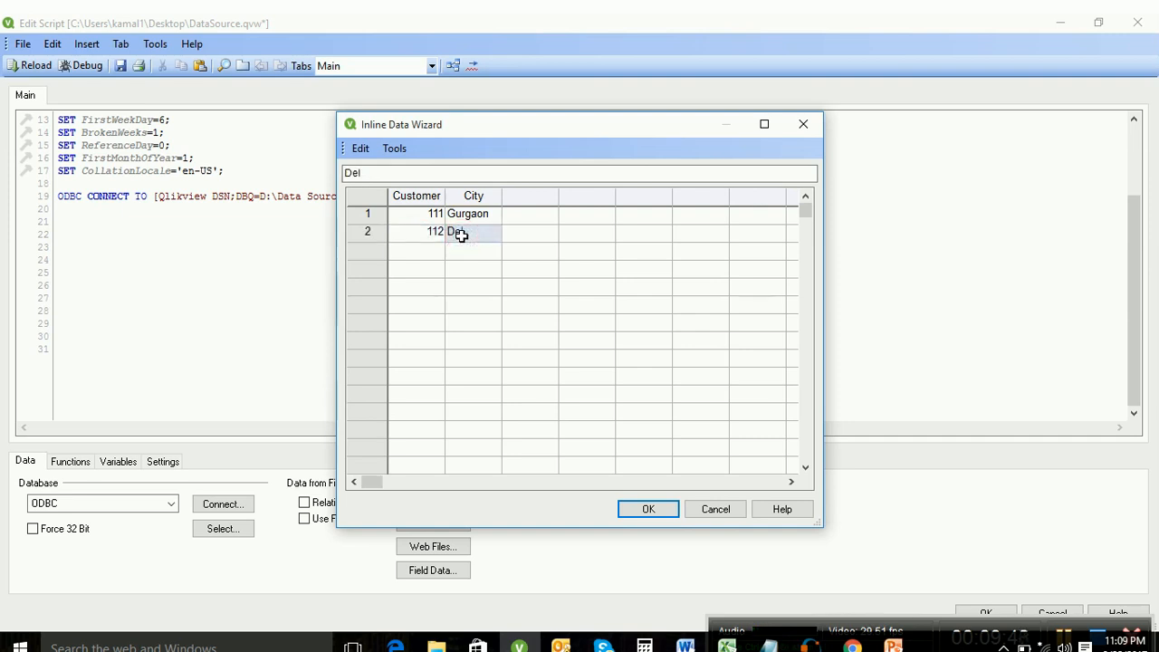
click(414, 258)
text(113)
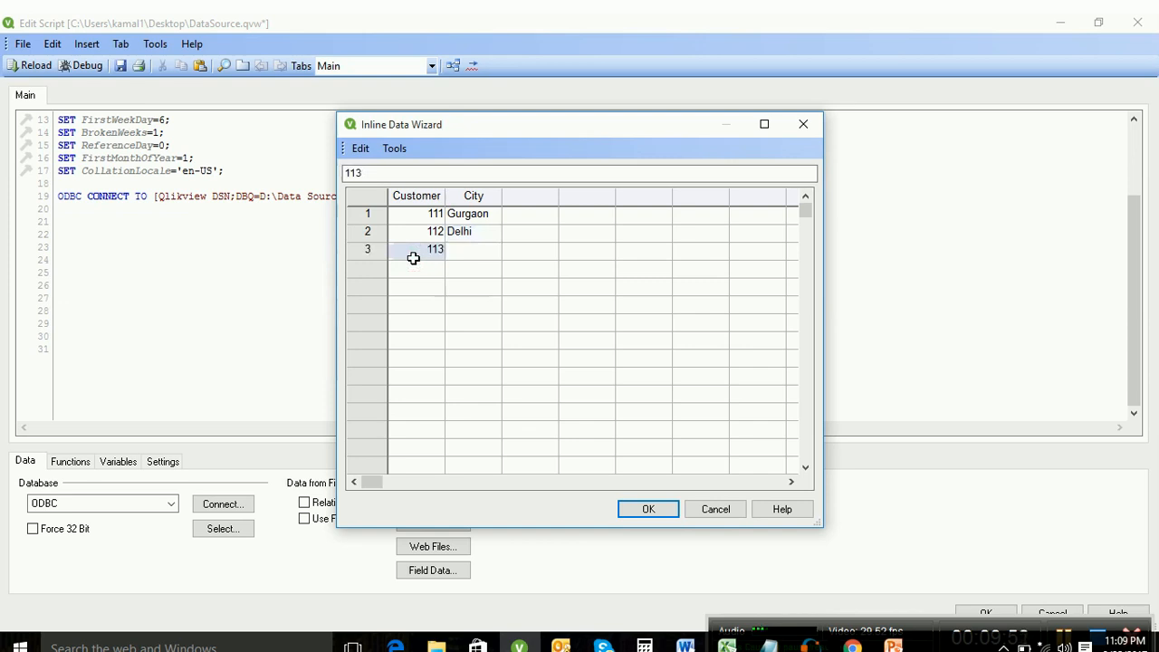
click(458, 249)
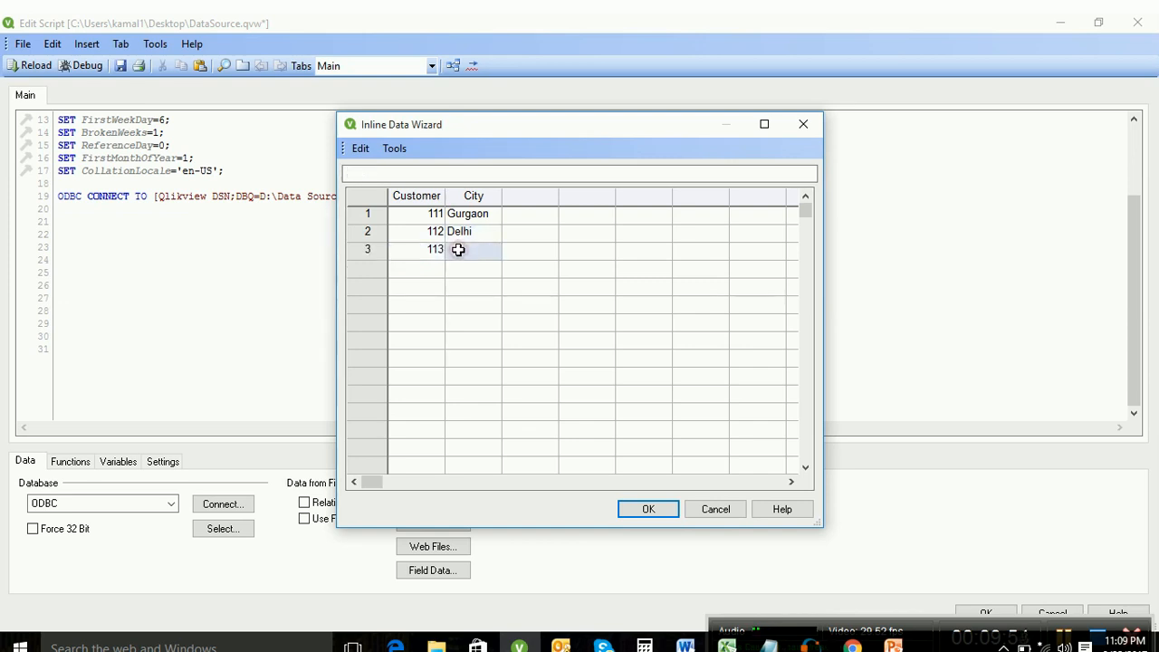
text(Banglore)
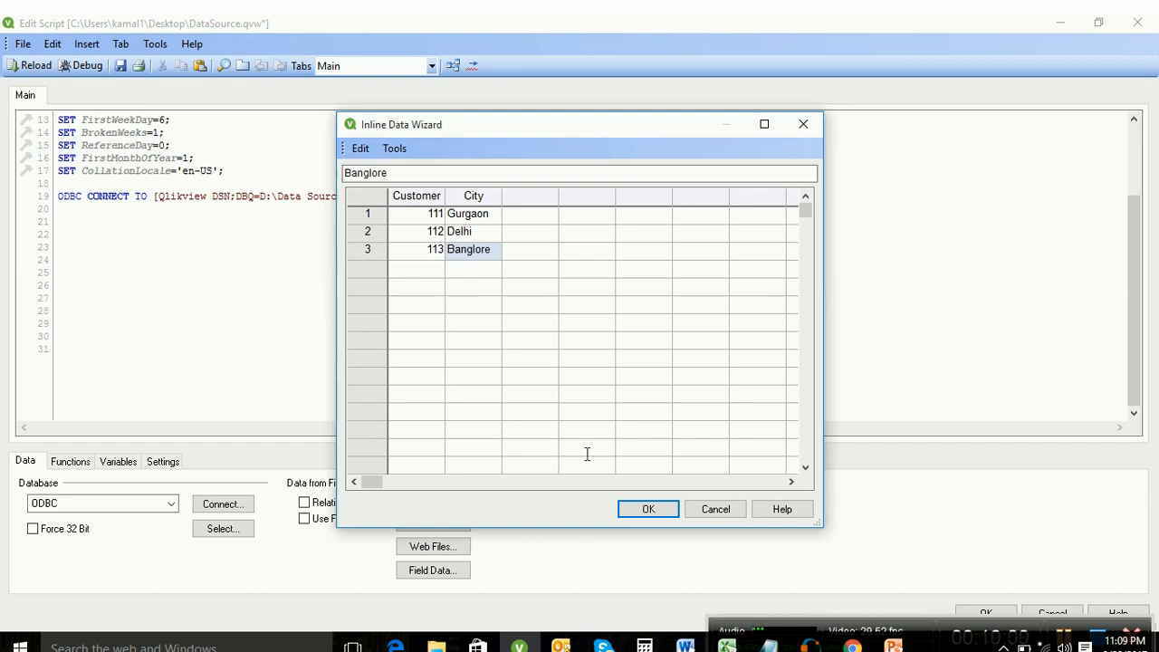
click(664, 503)
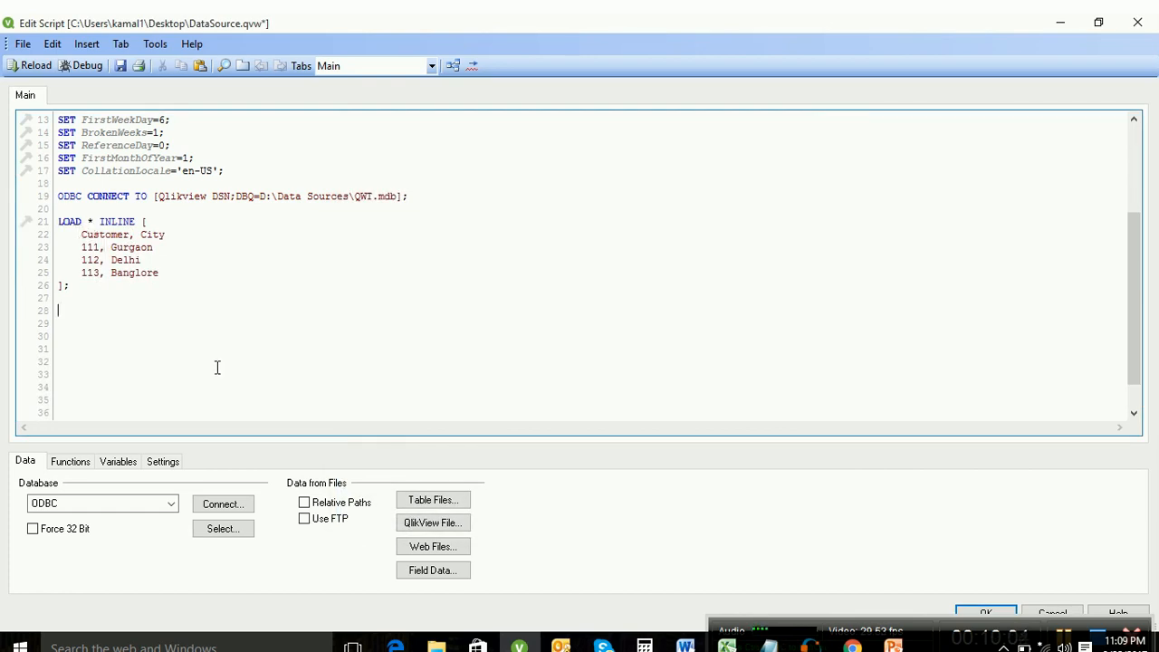
Step: Reload, add Customer and City list boxes to the Main sheet, and move Customer below City
key(ctrl+r)
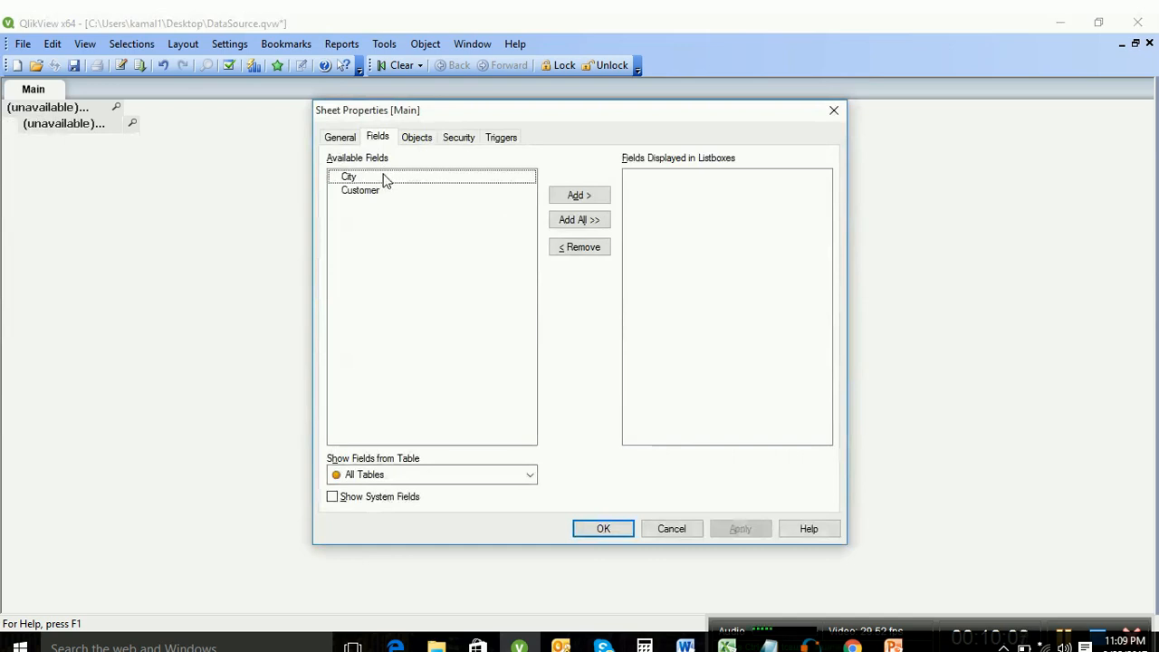
click(387, 177)
click(387, 178)
click(387, 178)
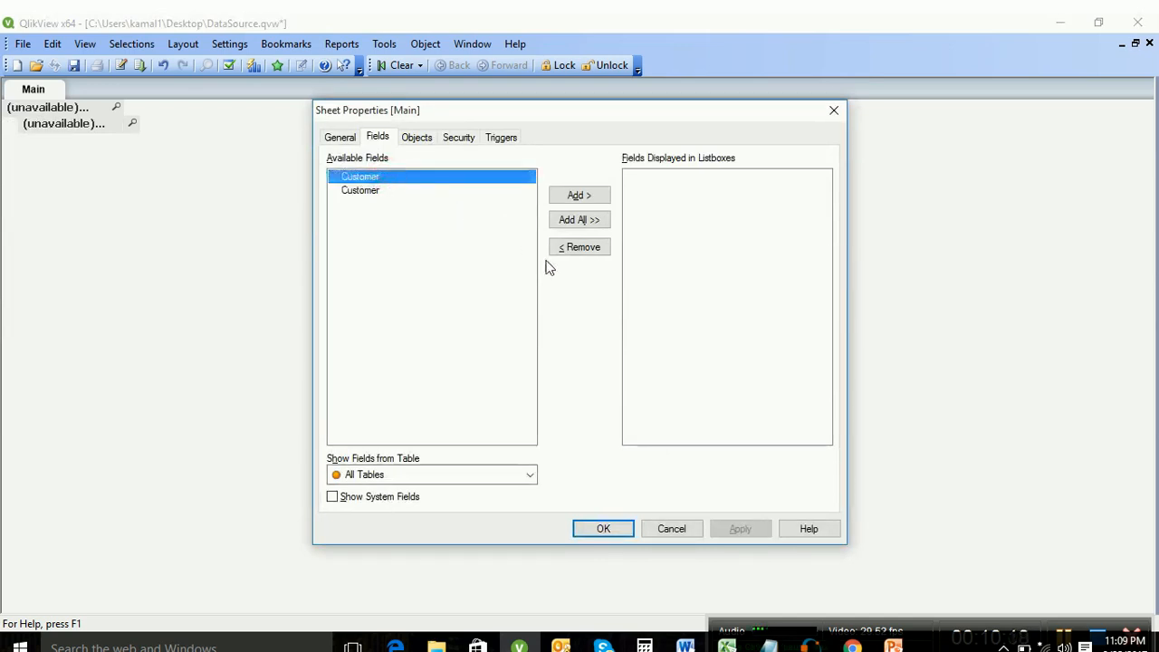
click(578, 221)
click(603, 528)
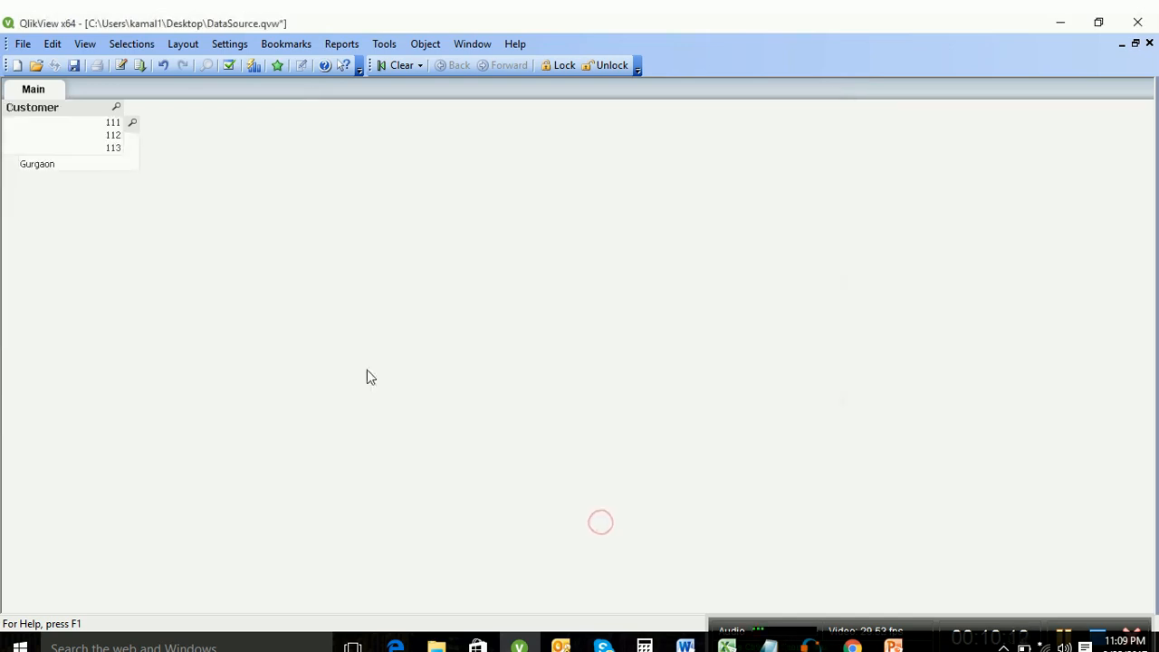
drag(80, 114, 235, 248)
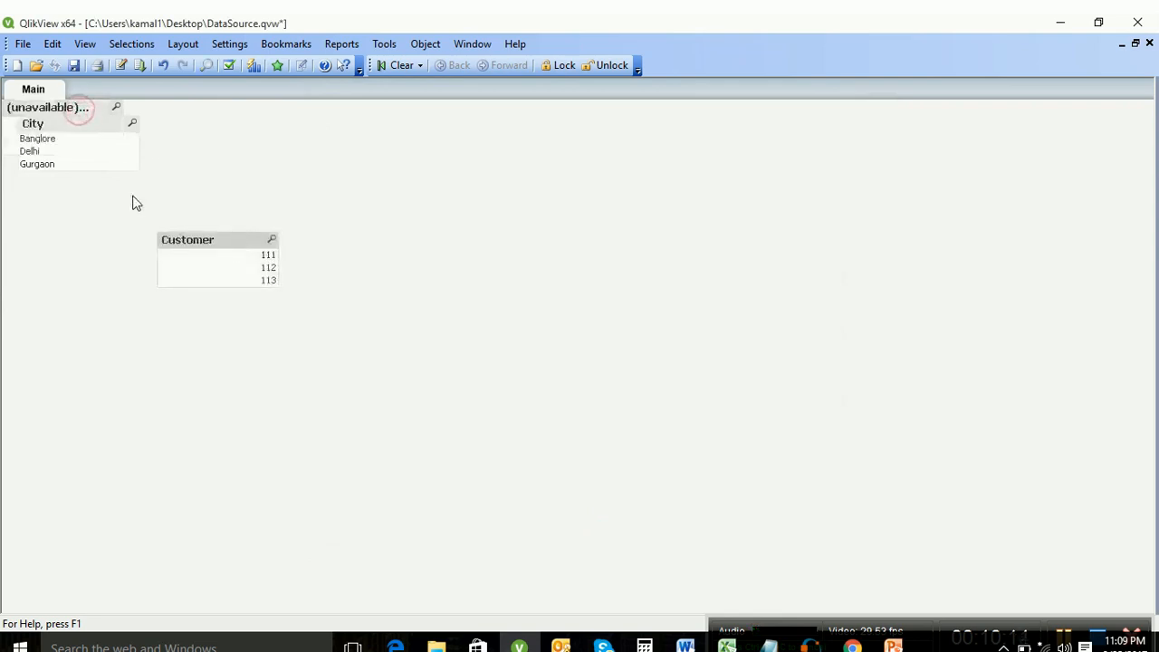
click(124, 66)
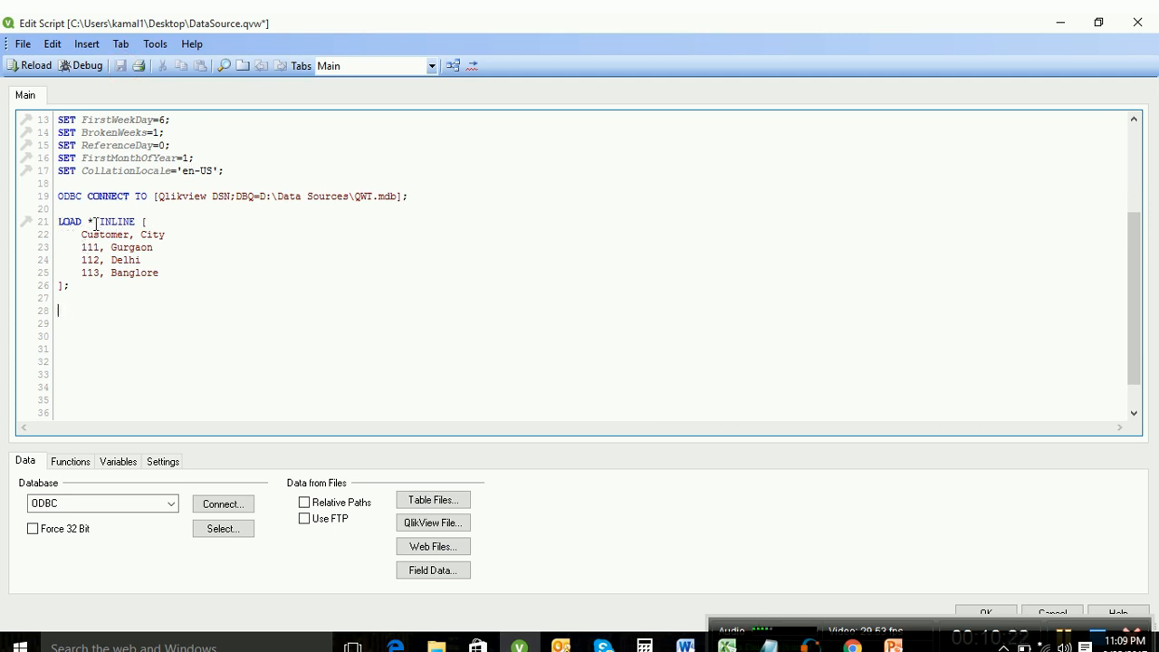
Step: Replace the old inline block with a typed 'load * inline [' header of Customer,City
drag(58, 221, 176, 363)
text(load *)
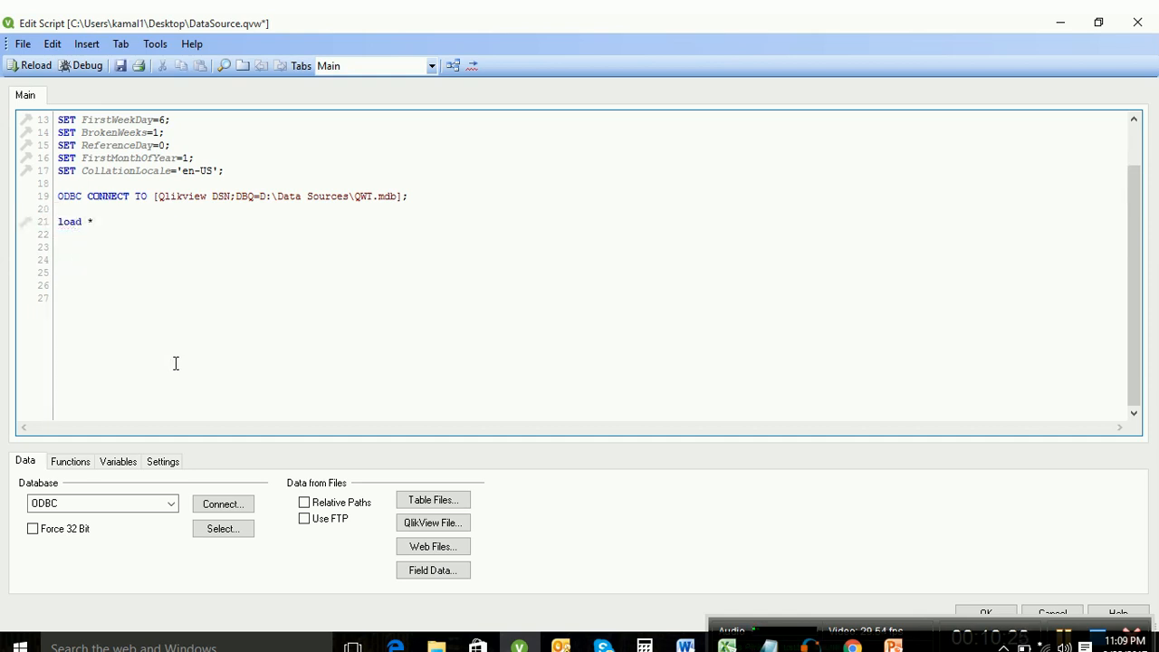
text( inline)
key(Return)
text([)
key(Return)
text(Custome)
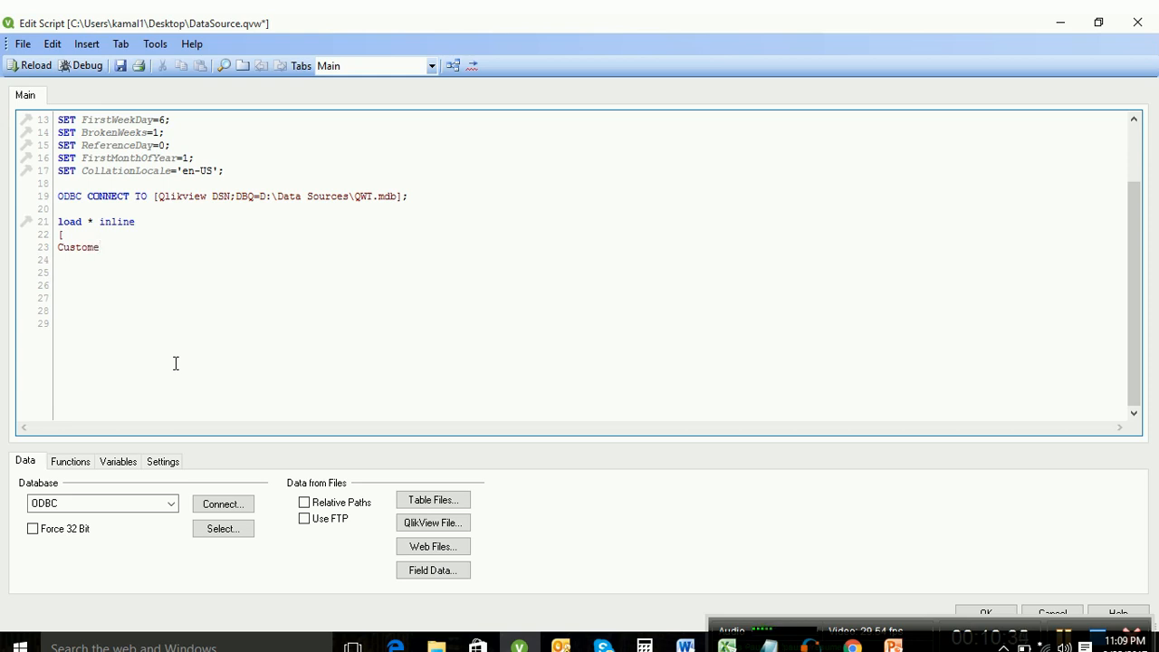
text(r,City)
key(Return)
Step: Type rows 110,Delhi, 111,Gurgaon and 112,Banglore, end the statement with ';', and reload
text(110,)
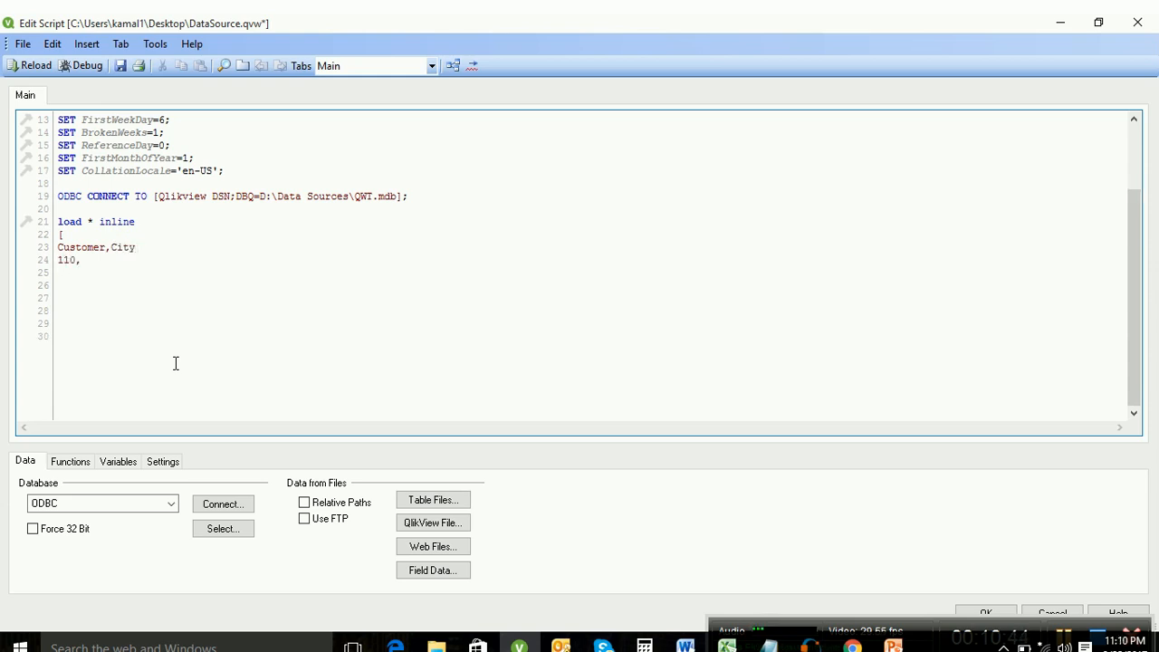
text(Delhi)
key(Return)
text(111,Gurgaon)
key(Return)
text(112)
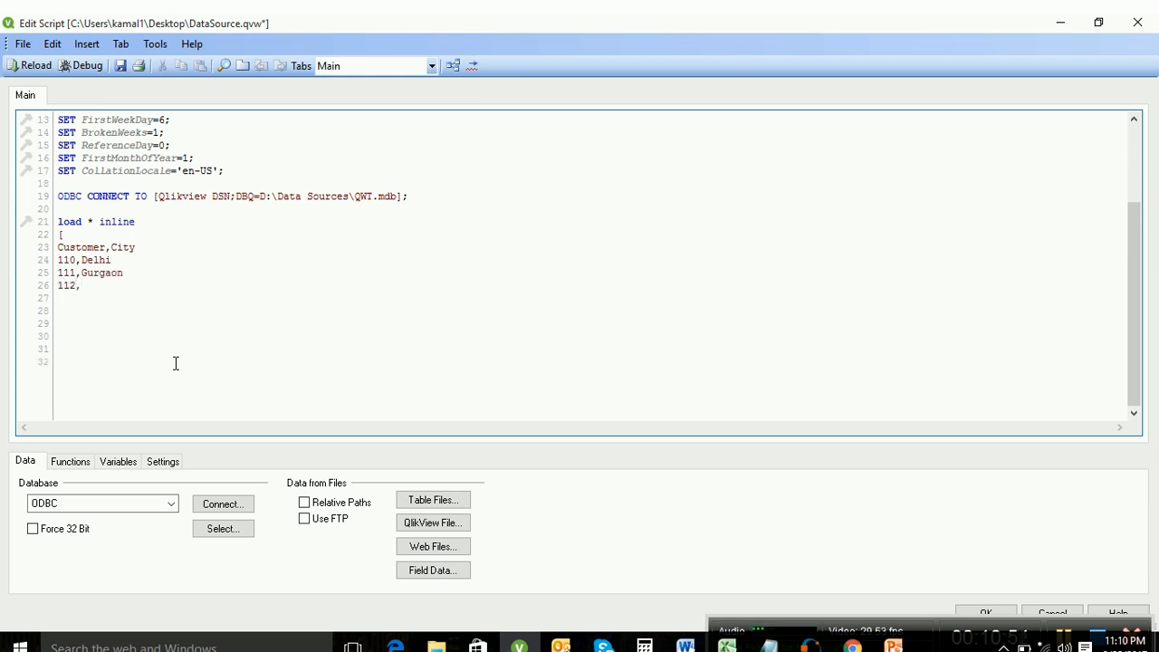
text(,Banglore)
key(Return)
text(;)
key(Return)
key(ctrl+r)
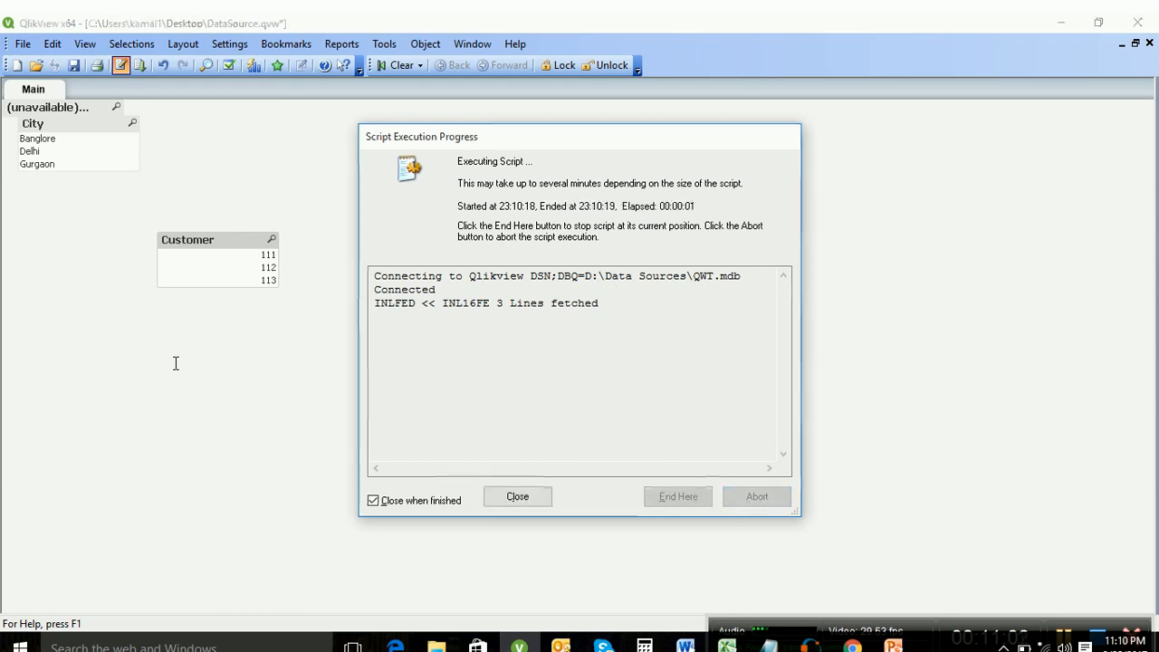
Step: Dismiss the reload window, move the City list box lower, and add a new text object
click(602, 528)
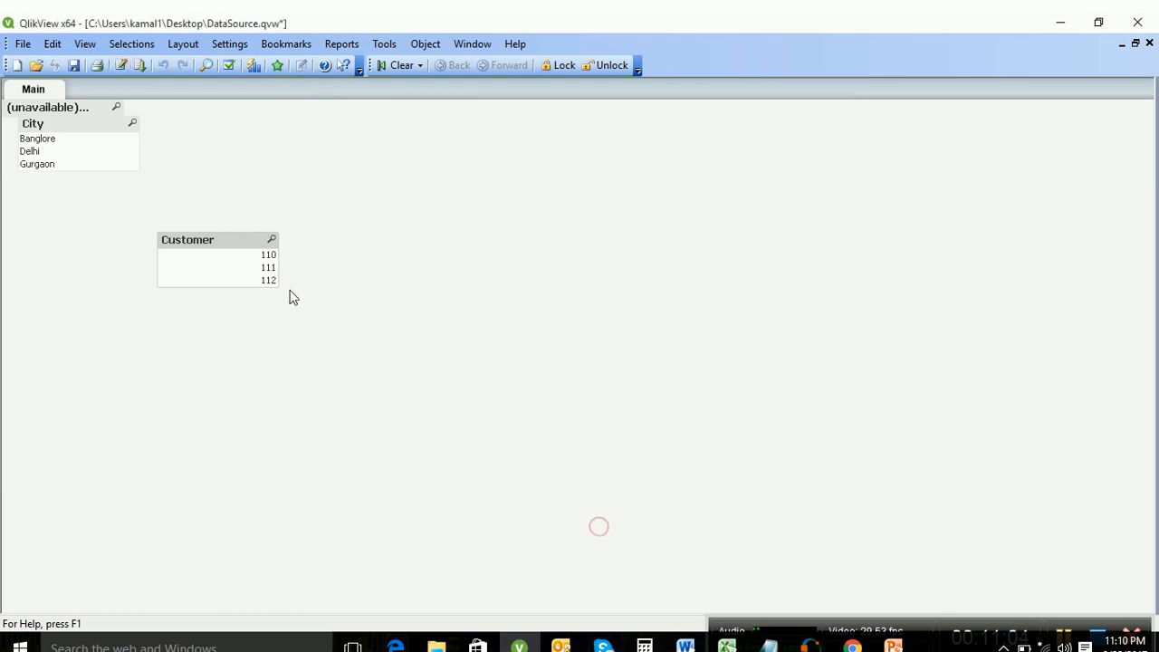
drag(62, 127, 131, 167)
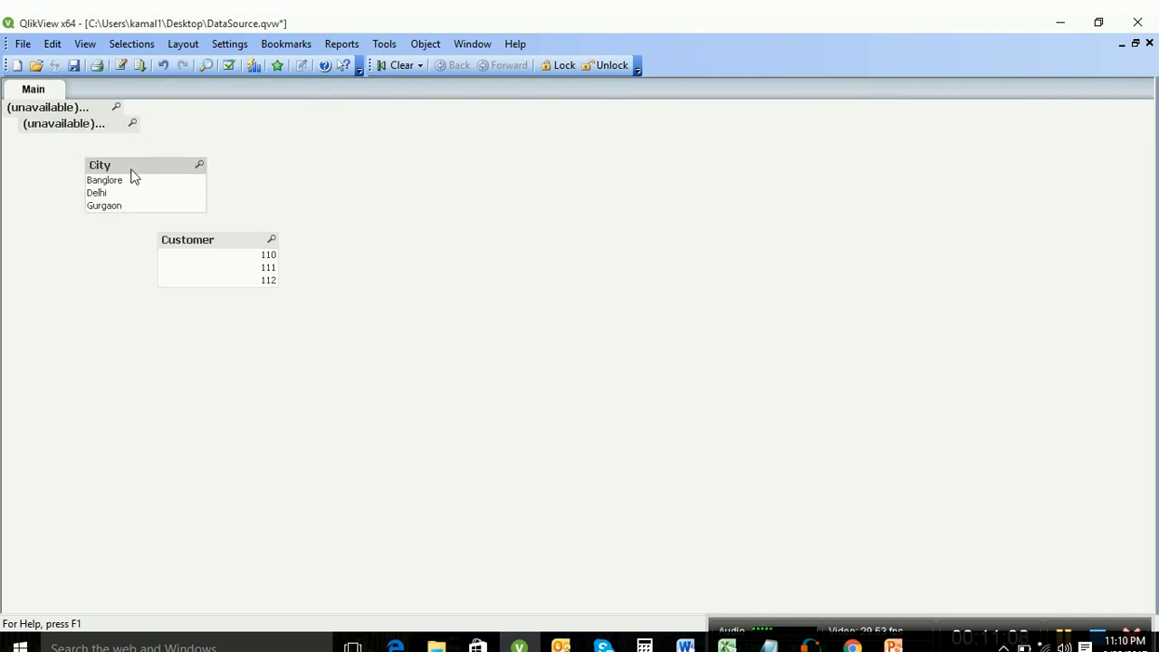
right_click(453, 177)
mouse_move(558, 231)
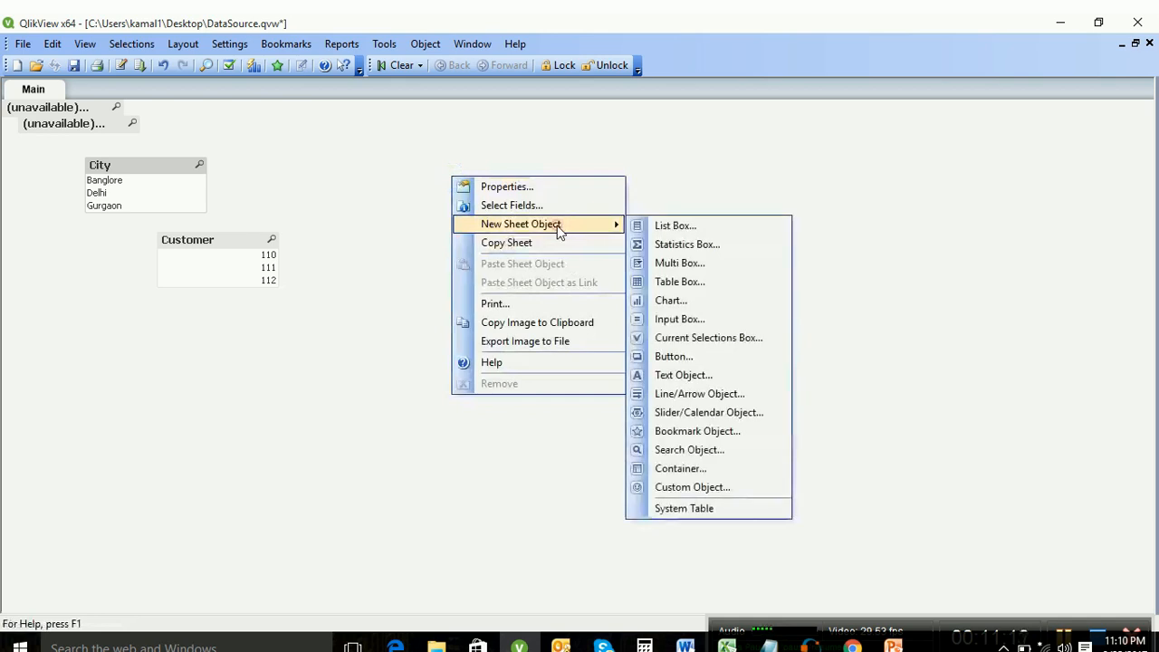
click(725, 384)
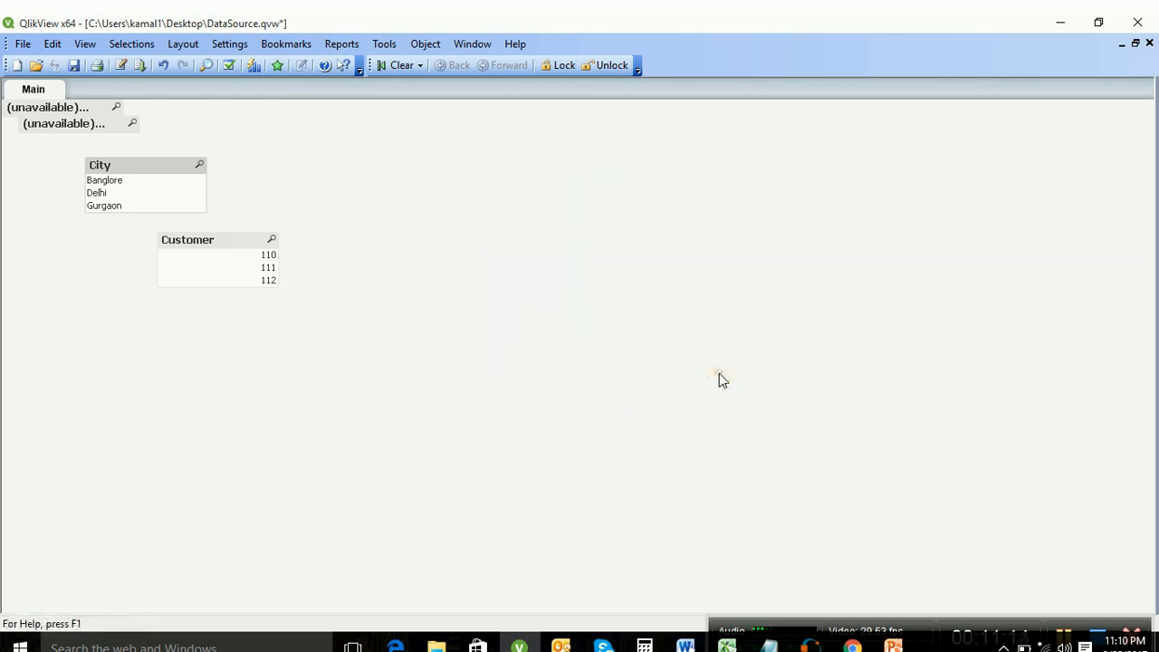
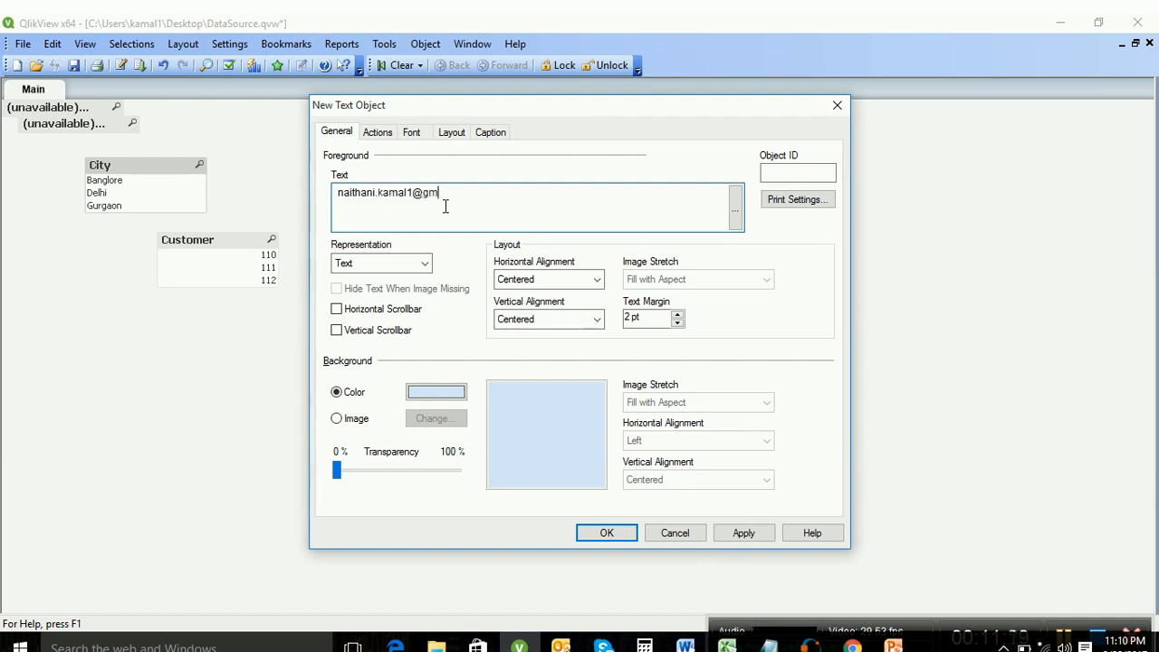
Step: Enter an e-mail address as the text object's content, apply it, and widen the box
click(744, 538)
click(619, 534)
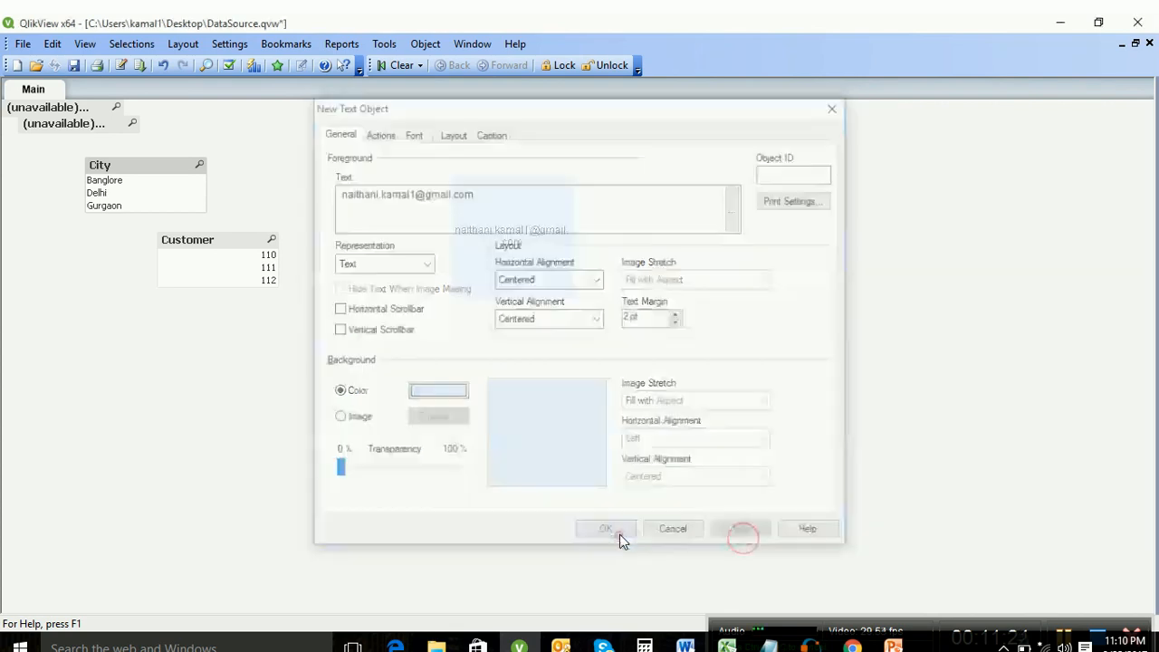
drag(572, 214, 671, 223)
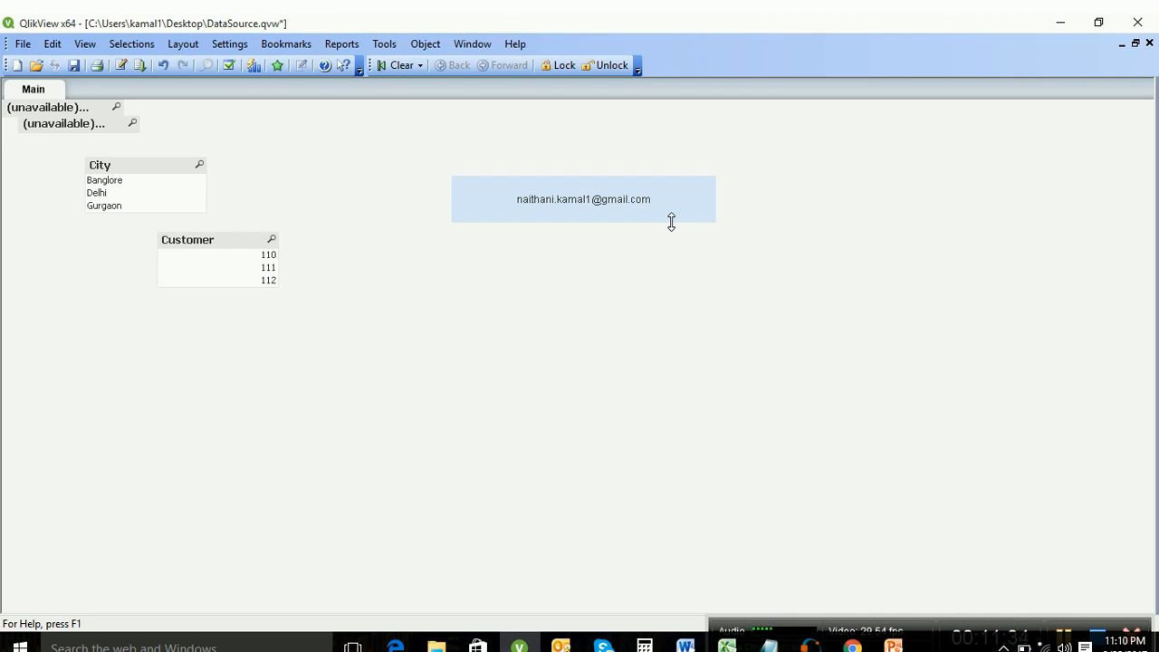
Step: Make the e-mail text object's font bold Arial and stretch the box taller
right_click(678, 208)
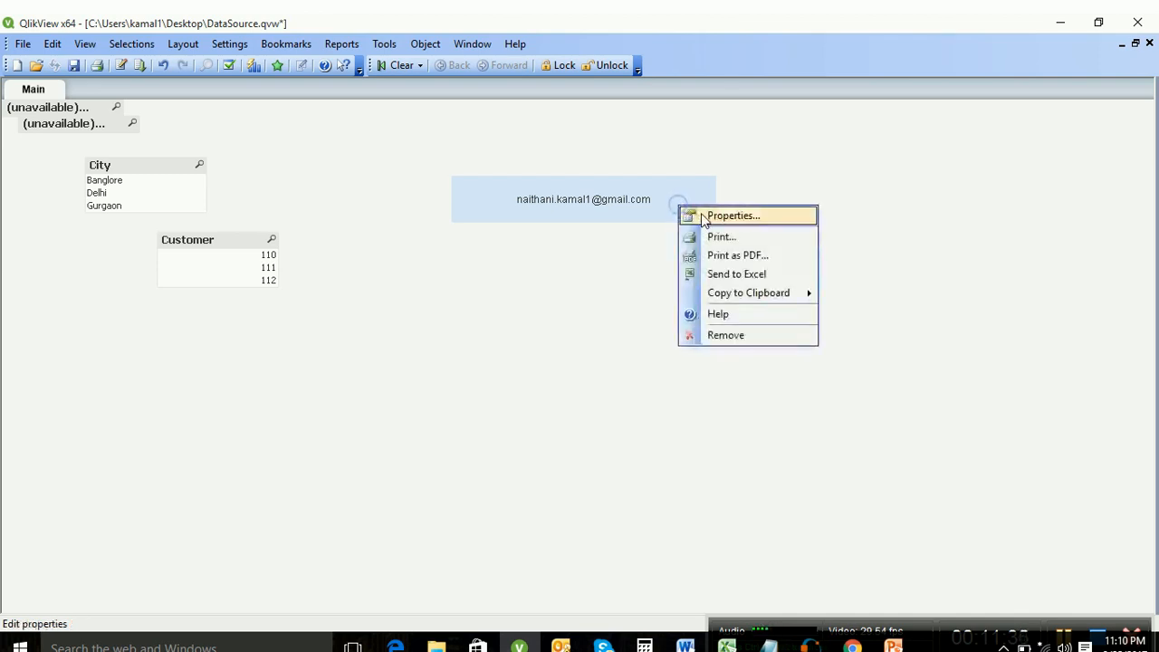
click(702, 215)
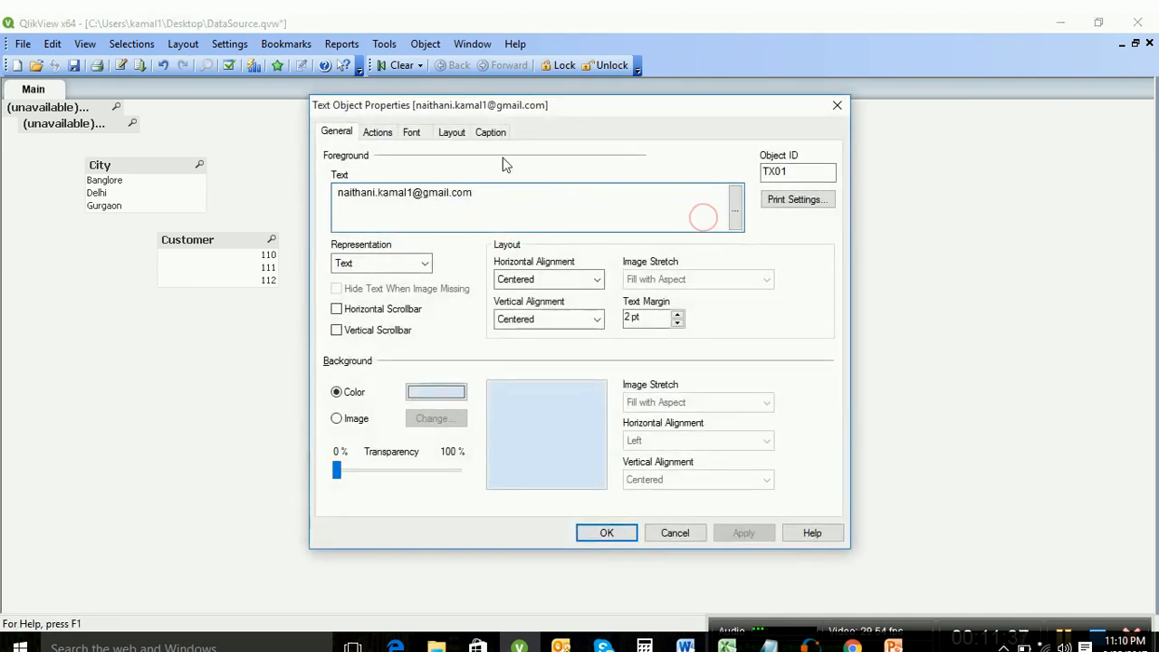
click(385, 134)
click(416, 134)
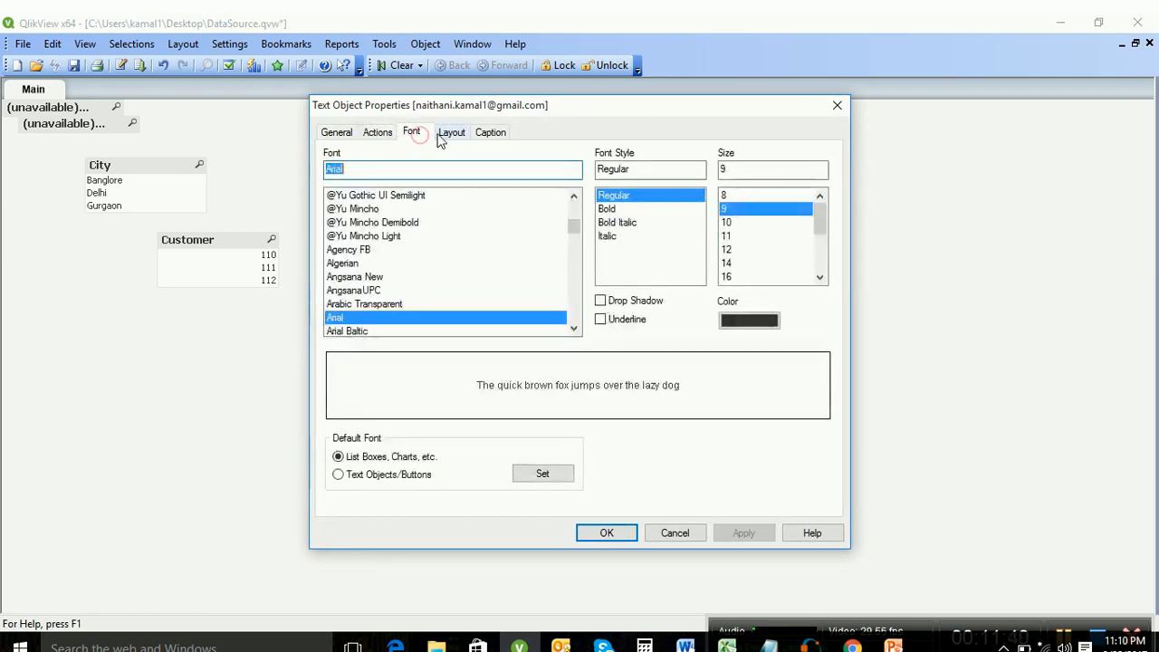
click(624, 209)
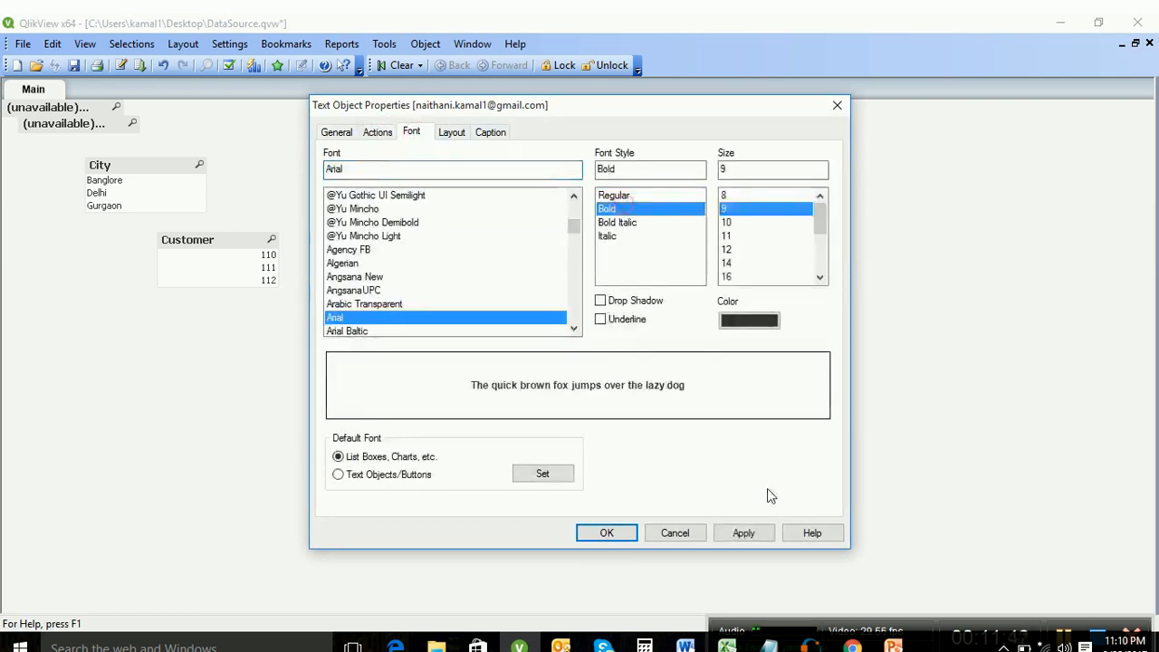
click(753, 532)
click(585, 531)
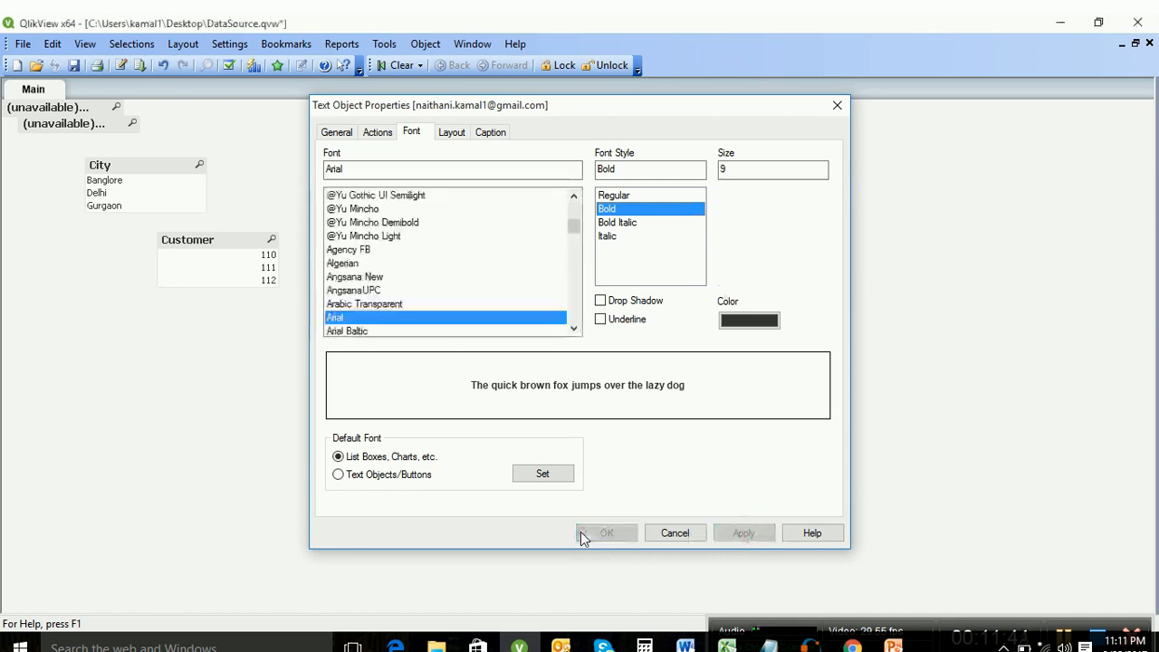
drag(696, 222, 706, 279)
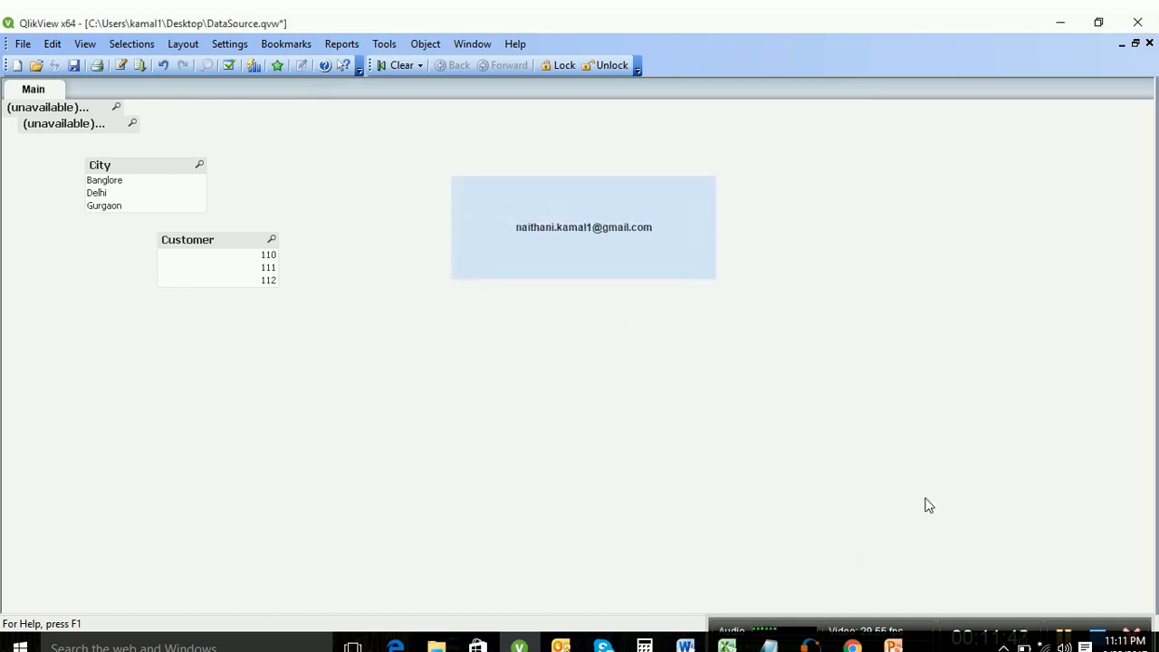